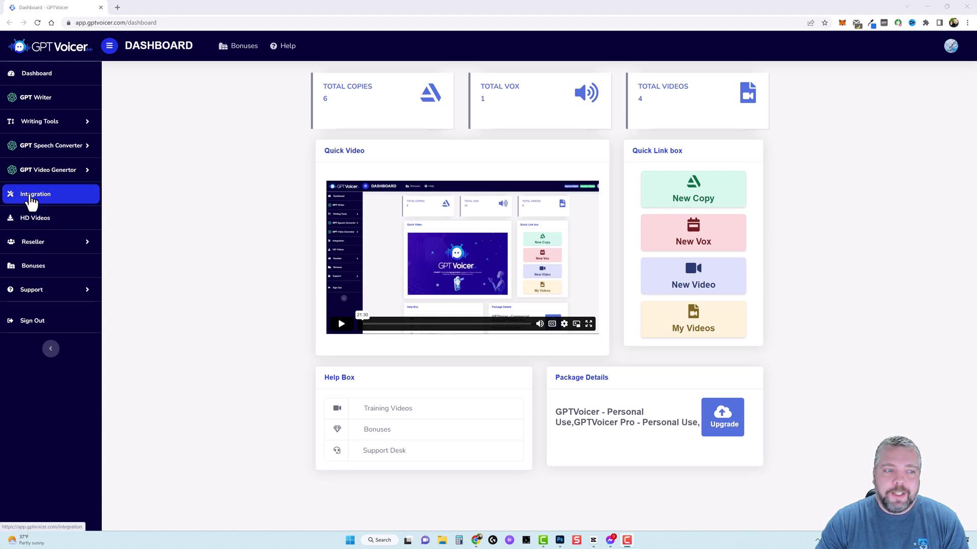
Step: Go to the Integration page with the stored OpenAI API key and setup links
{"action": "left_click", "coordinate": [31, 200]}
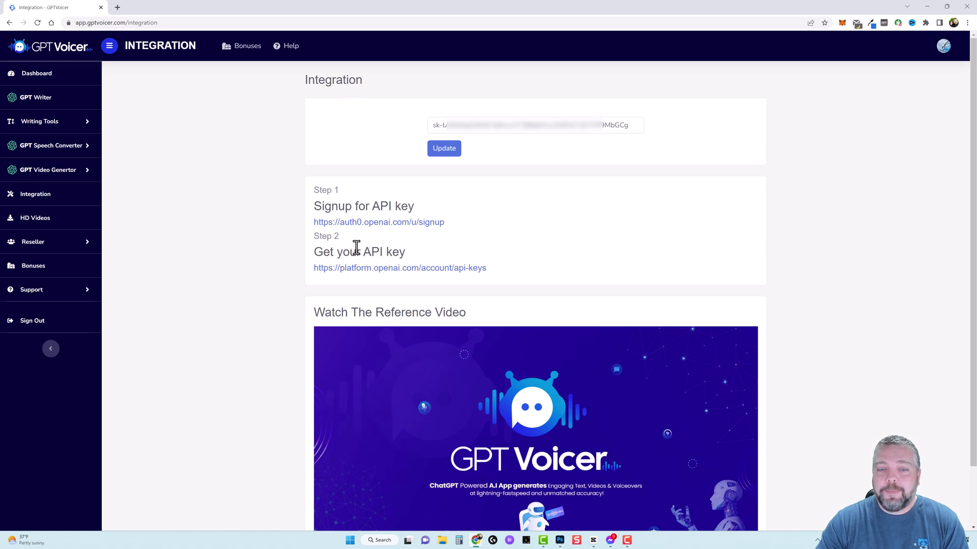
{"action": "mouse_move", "coordinate": [494, 432]}
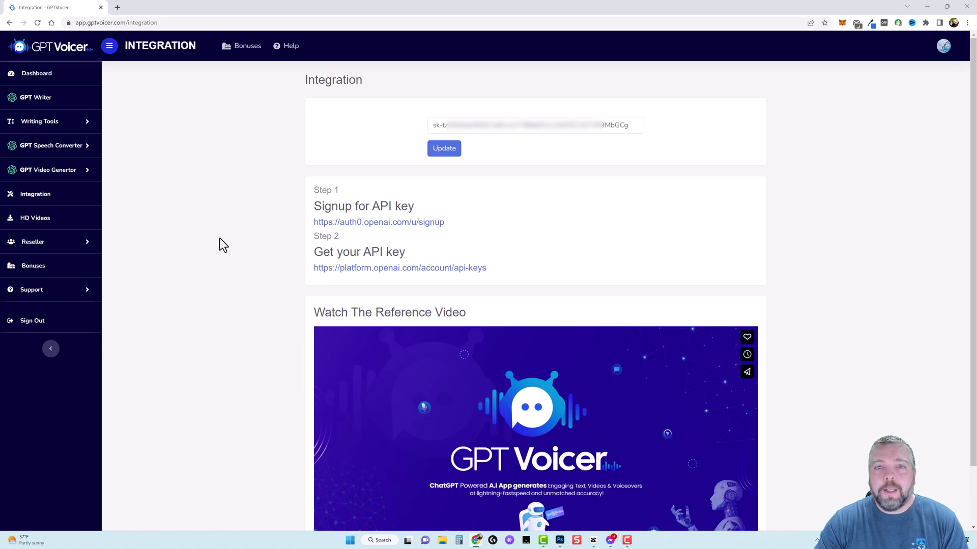
Step: In GPT Writer, load the Prompts for Finance 5 prompt explaining bonds versus stocks
{"action": "left_click", "coordinate": [44, 101]}
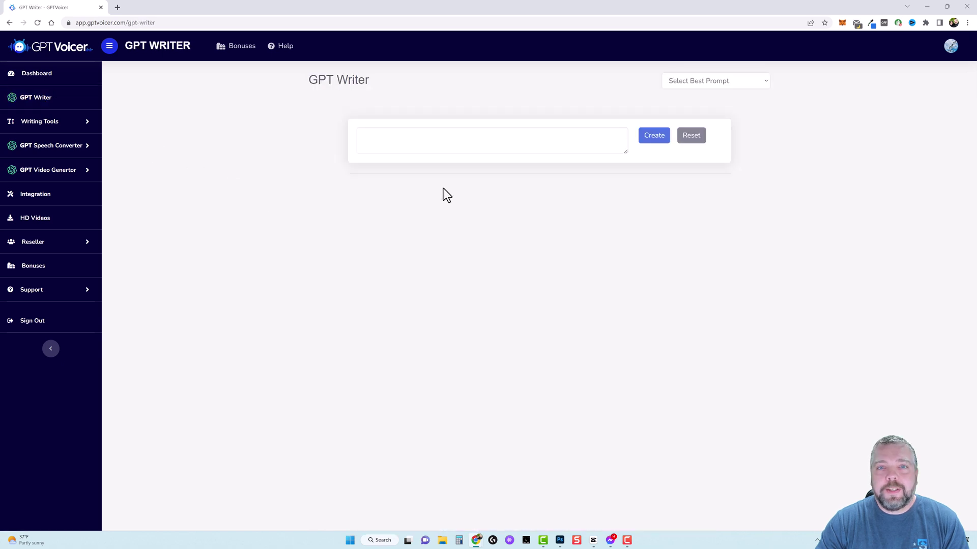
{"action": "left_click", "coordinate": [512, 141]}
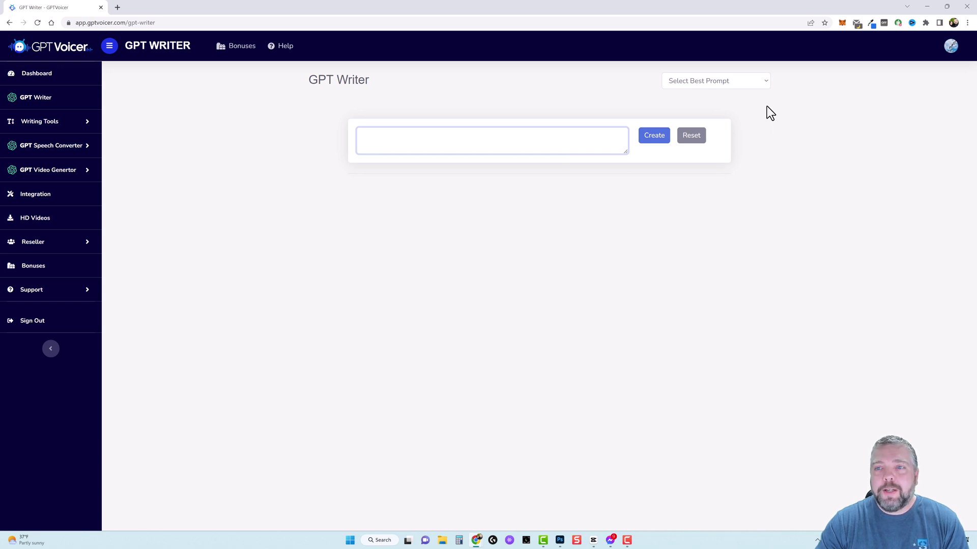
{"action": "left_click", "coordinate": [762, 80]}
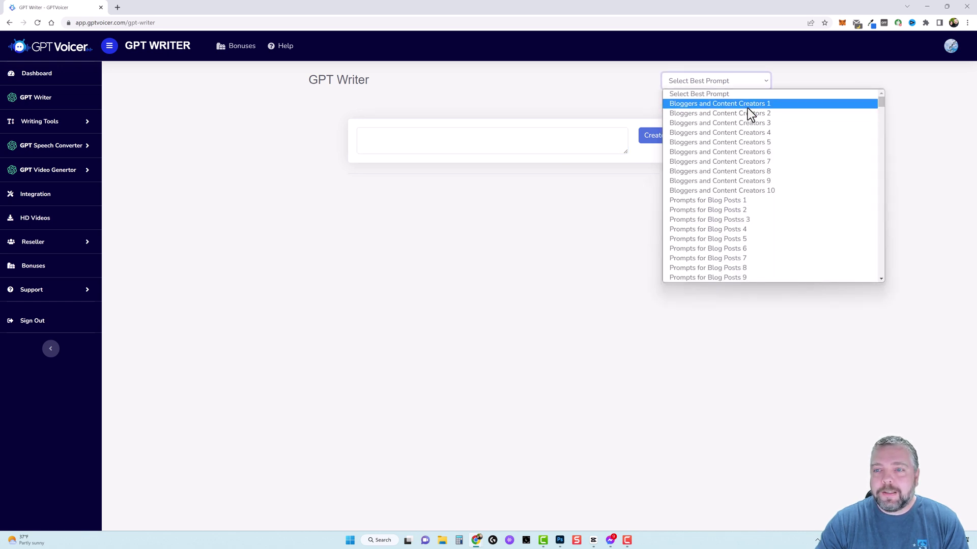
{"action": "mouse_move", "coordinate": [883, 100]}
{"action": "left_mouse_down"}
{"action": "mouse_move", "coordinate": [875, 263]}
{"action": "mouse_move", "coordinate": [871, 173]}
{"action": "mouse_move", "coordinate": [825, 170]}
{"action": "left_mouse_up"}
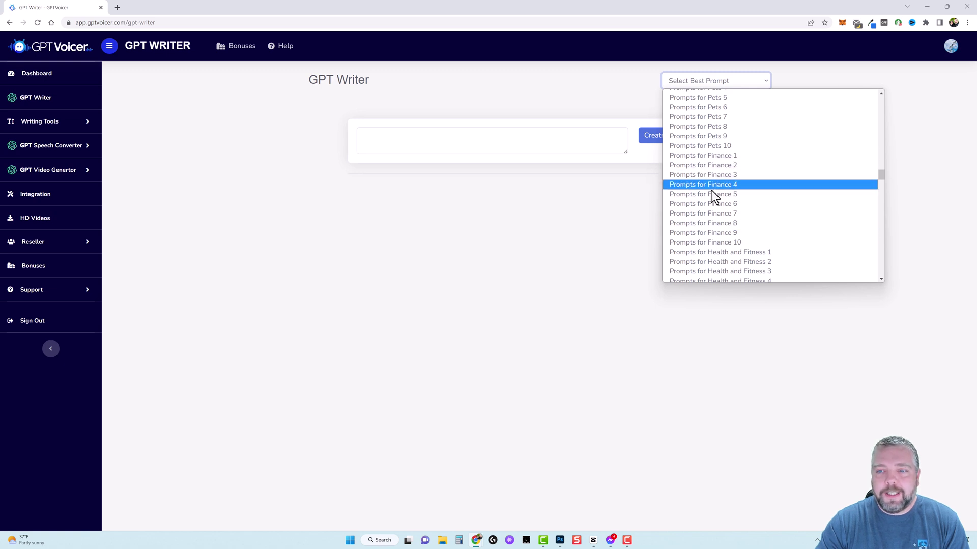
{"action": "left_click", "coordinate": [708, 213]}
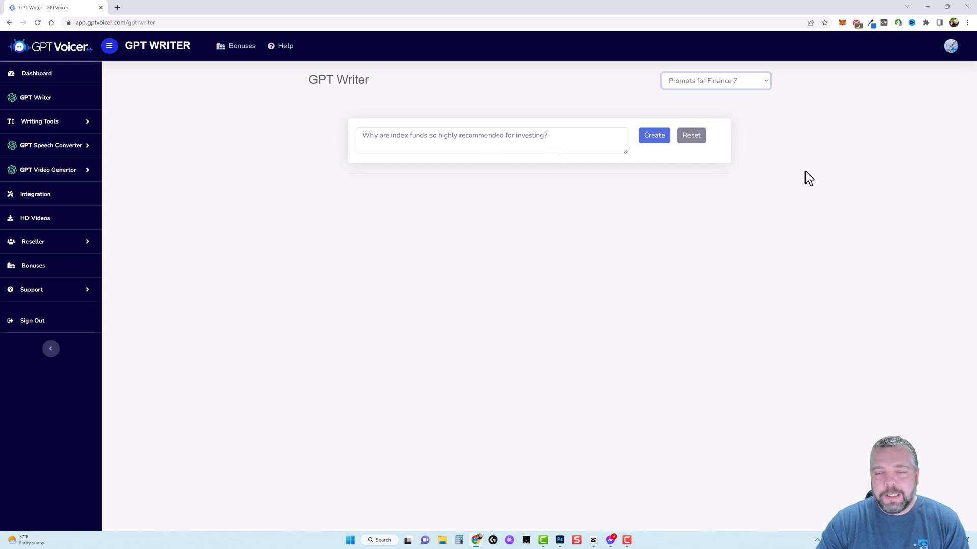
{"action": "left_click", "coordinate": [750, 80]}
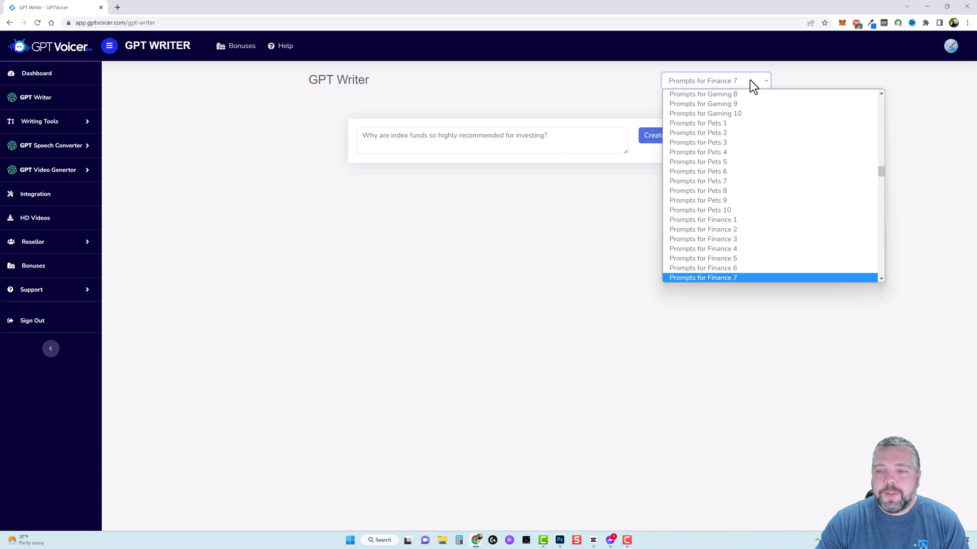
{"action": "left_click", "coordinate": [727, 259]}
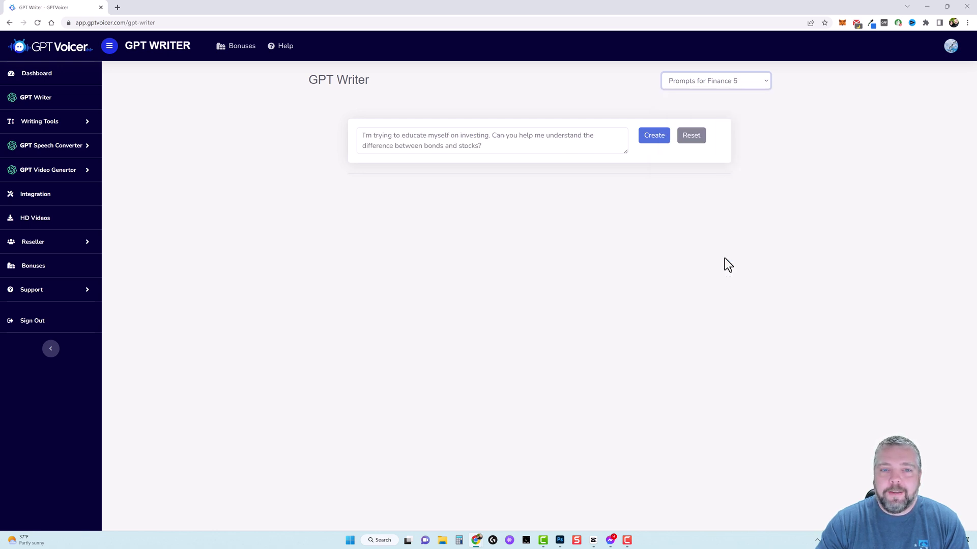
{"action": "left_click", "coordinate": [486, 149]}
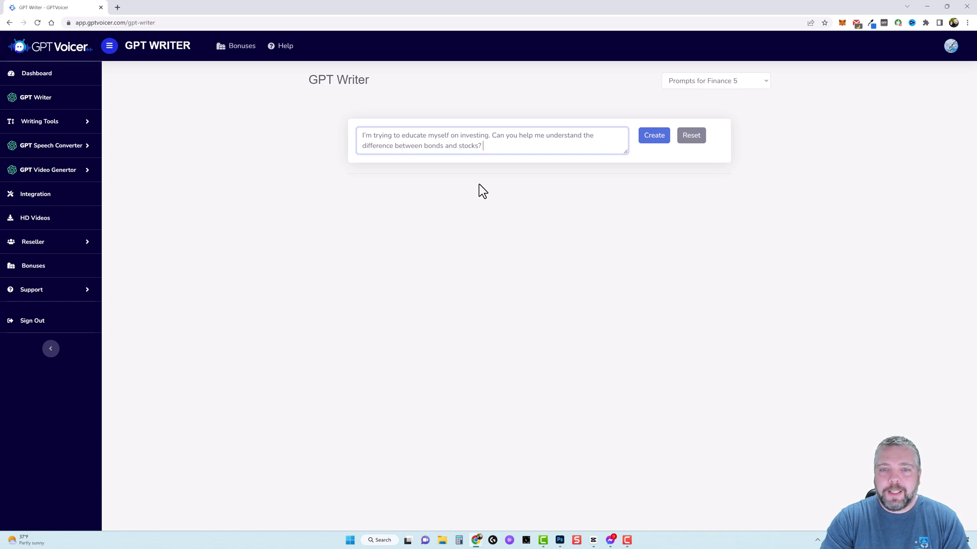
Step: Add 'write at least 300 words', generate the bonds-vs-stocks article, copy it and save it
{"action": "type", "text": "write at least 300 words"}
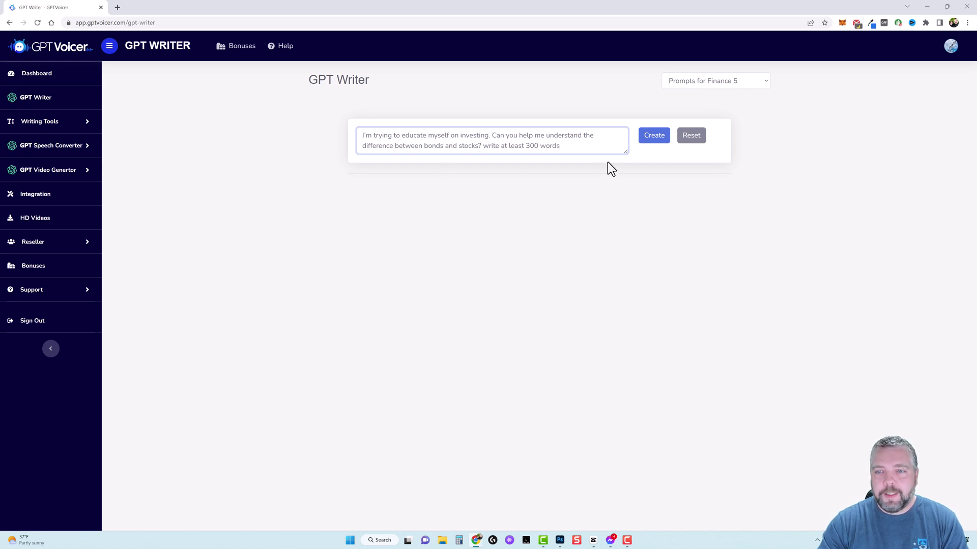
{"action": "left_click", "coordinate": [663, 145]}
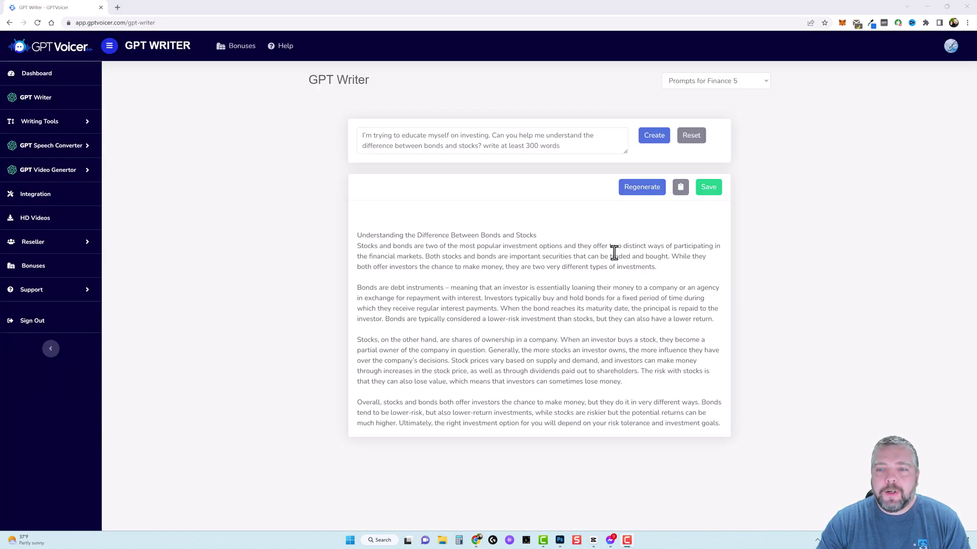
{"action": "left_click", "coordinate": [681, 193]}
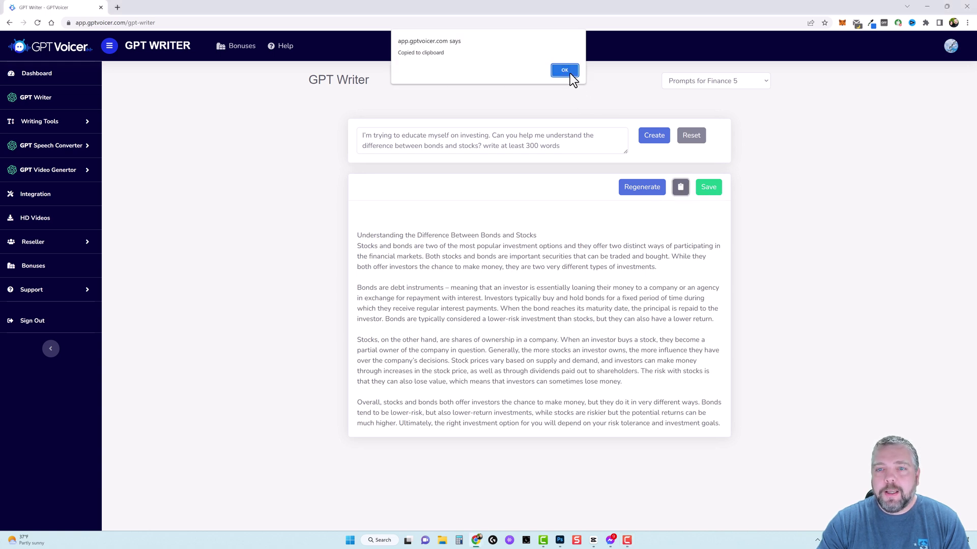
{"action": "left_click", "coordinate": [567, 71]}
{"action": "left_click", "coordinate": [710, 189]}
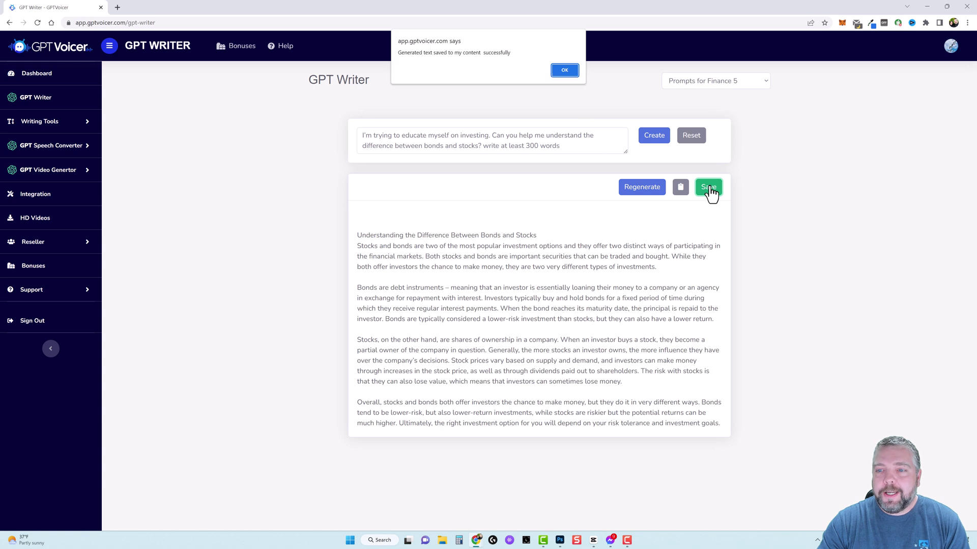
{"action": "left_click", "coordinate": [564, 71]}
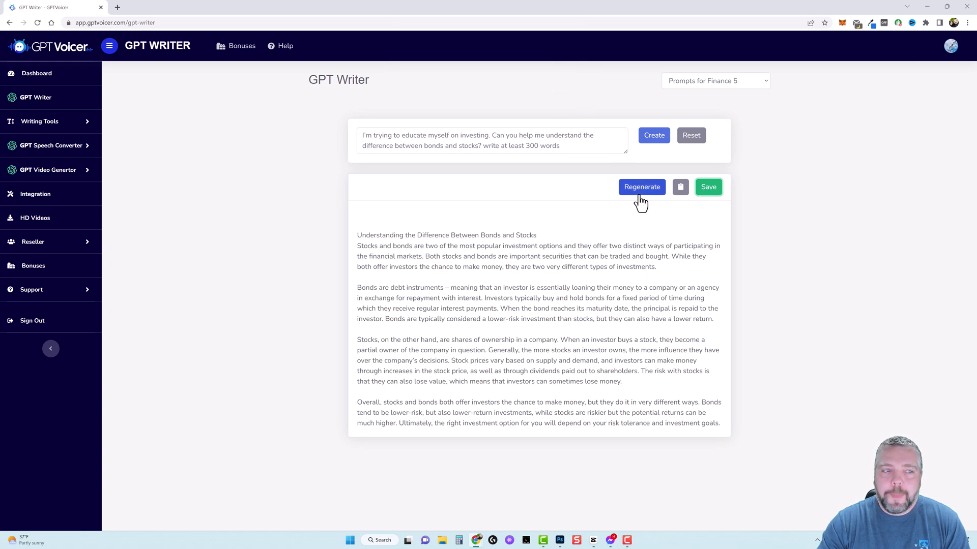
Step: Start a New Vox voiceover titled 'Stocks'
{"action": "left_click", "coordinate": [53, 148]}
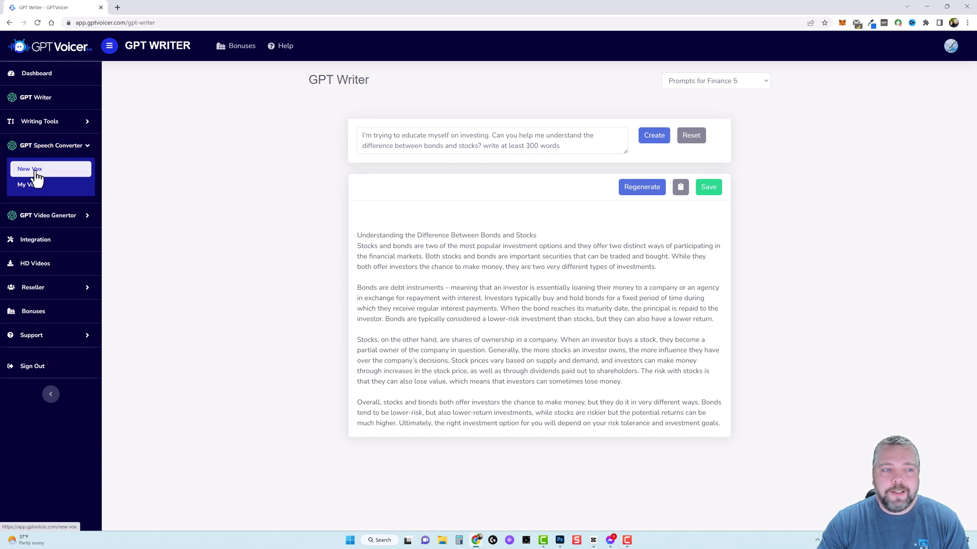
{"action": "left_click", "coordinate": [37, 175]}
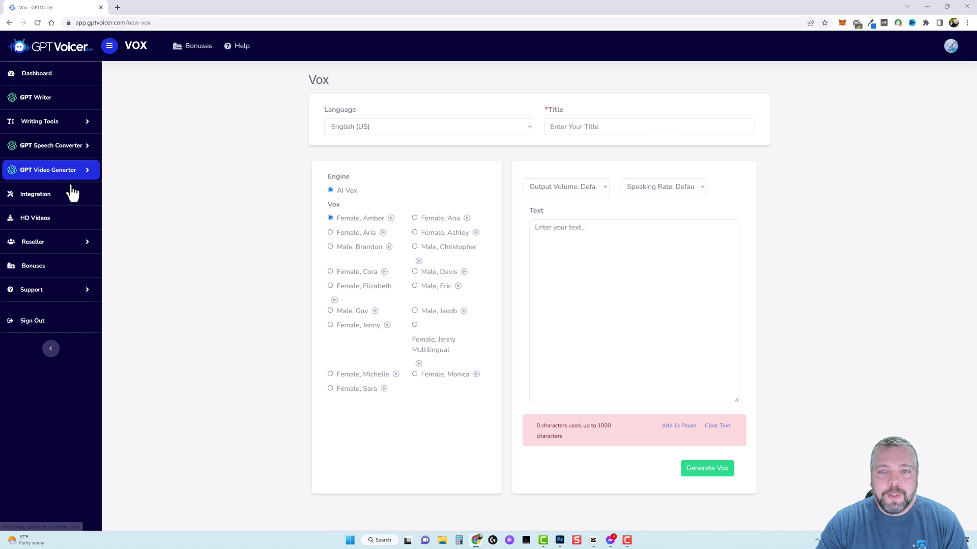
{"action": "left_click", "coordinate": [578, 127]}
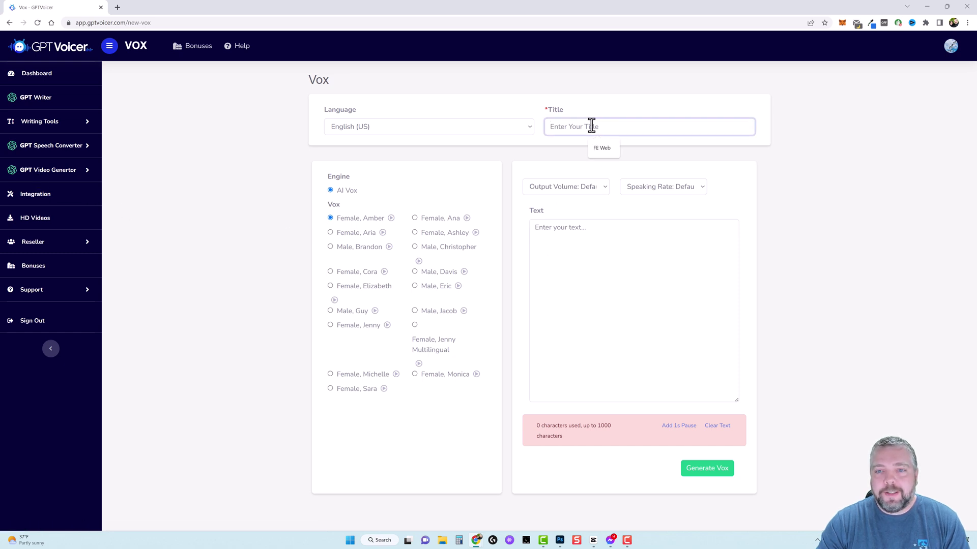
{"action": "type", "text": "Stick"}
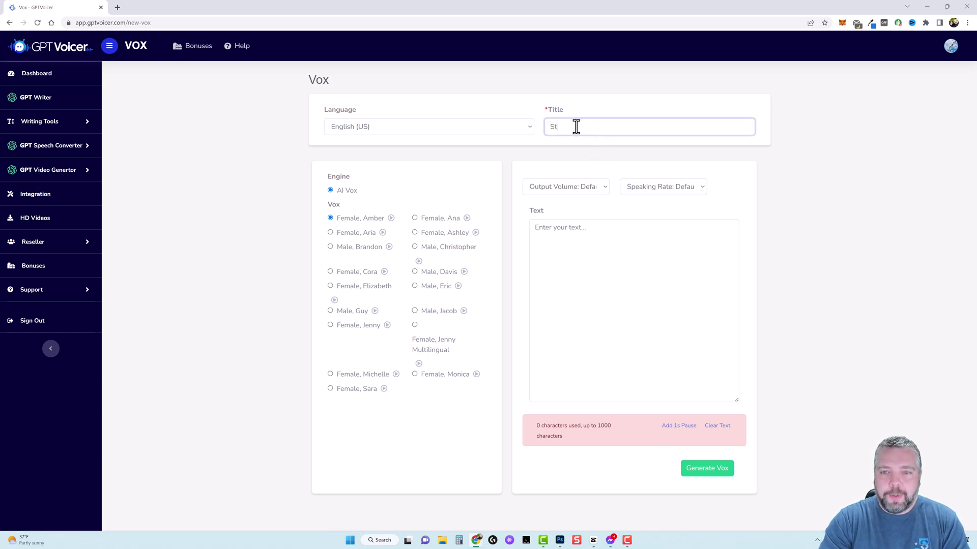
{"action": "key", "text": "BackSpace"}
{"action": "key", "text": "BackSpace"}
{"action": "type", "text": "cks"}
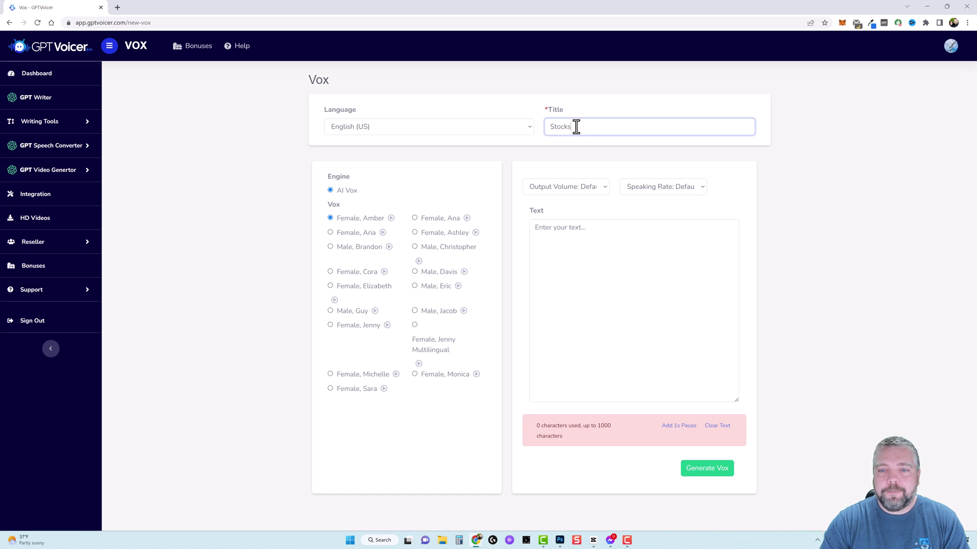
Step: Paste the article as the voiceover text and trim the cut-off sentence to 906 characters
{"action": "left_click", "coordinate": [551, 231]}
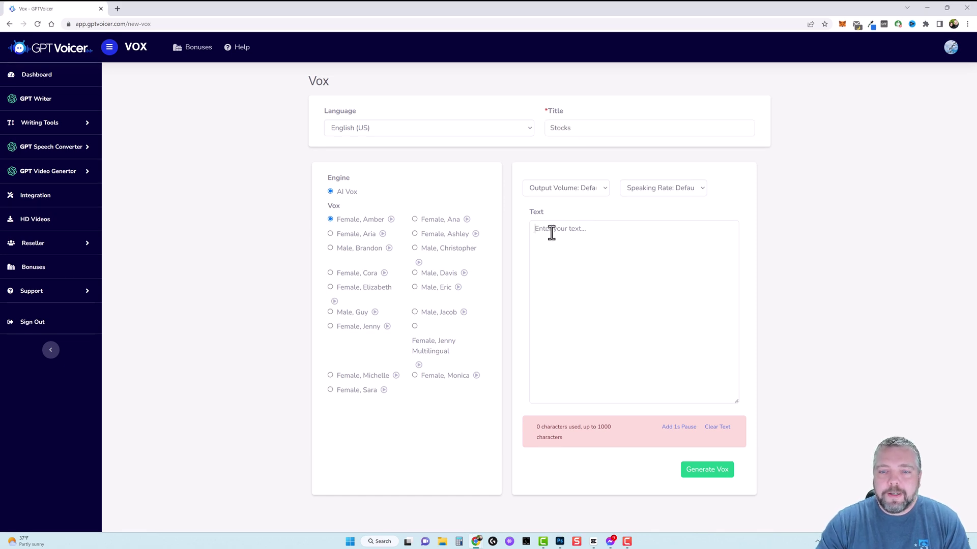
{"action": "right_click", "coordinate": [551, 230]}
{"action": "left_click", "coordinate": [588, 310]}
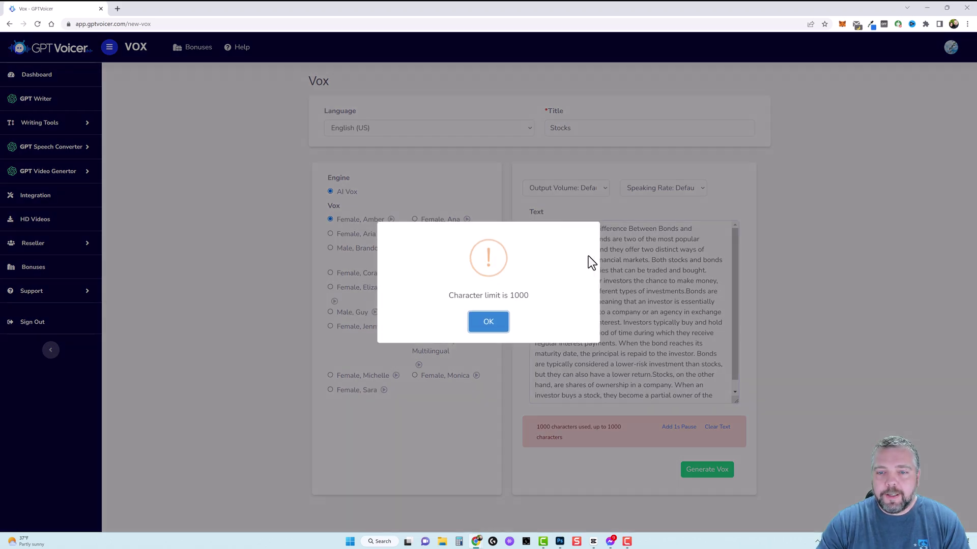
{"action": "left_click", "coordinate": [488, 322]}
{"action": "scroll", "coordinate": [627, 305], "scroll_direction": "down", "scroll_amount": 1}
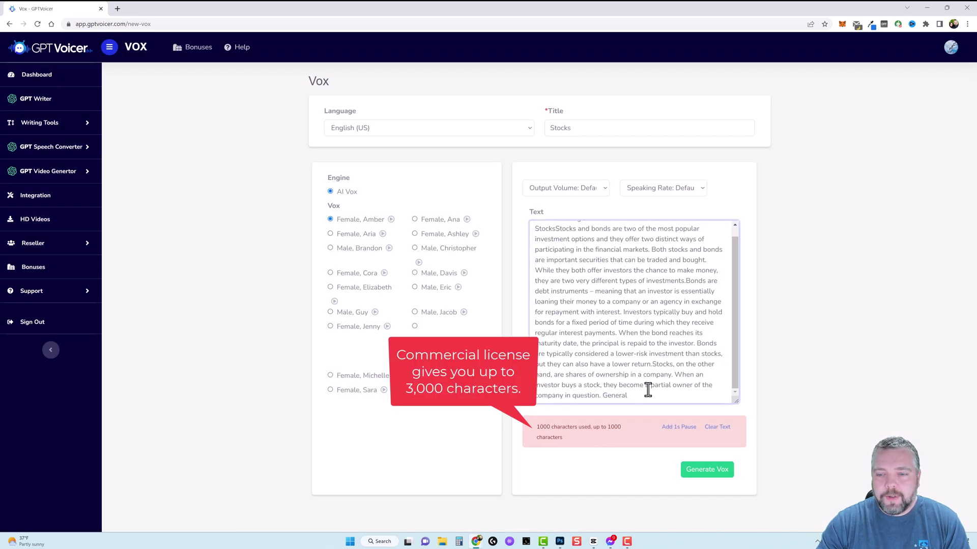
{"action": "left_click_drag", "start_coordinate": [674, 375], "coordinate": [686, 406]}
{"action": "key", "text": "BackSpace"}
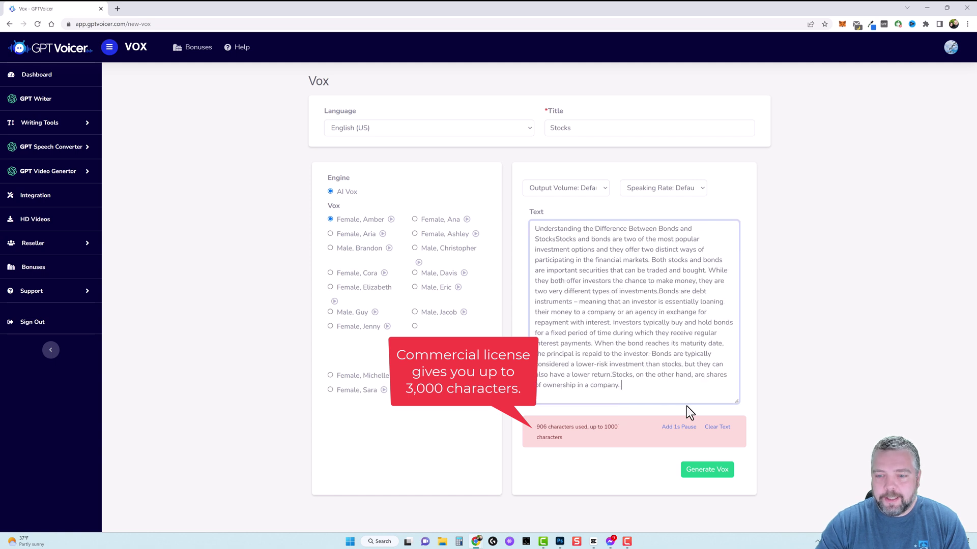
{"action": "left_click", "coordinate": [811, 355]}
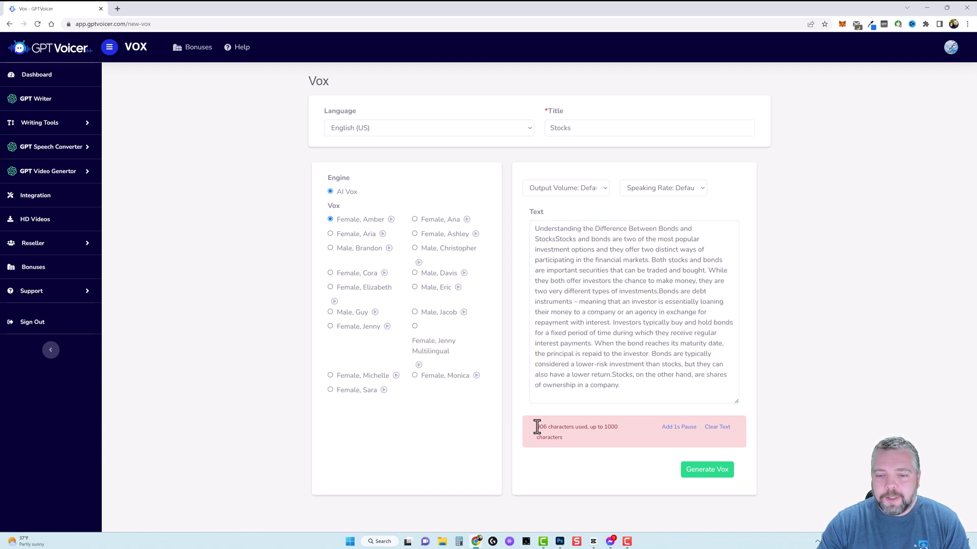
{"action": "left_click_drag", "start_coordinate": [537, 427], "coordinate": [615, 427]}
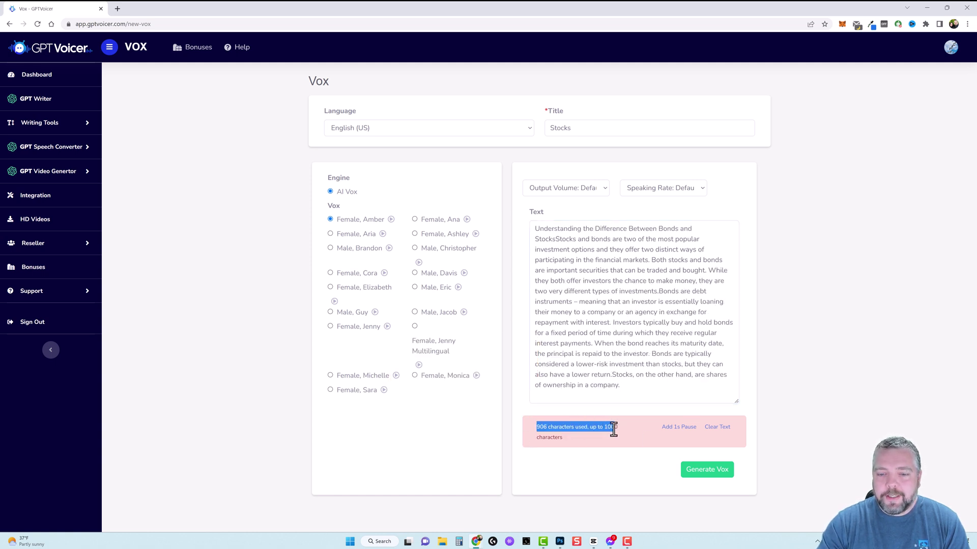
Step: Audition the Aria, Ashley and Davis samples, then select the Female, Sara voice
{"action": "left_click", "coordinate": [799, 386]}
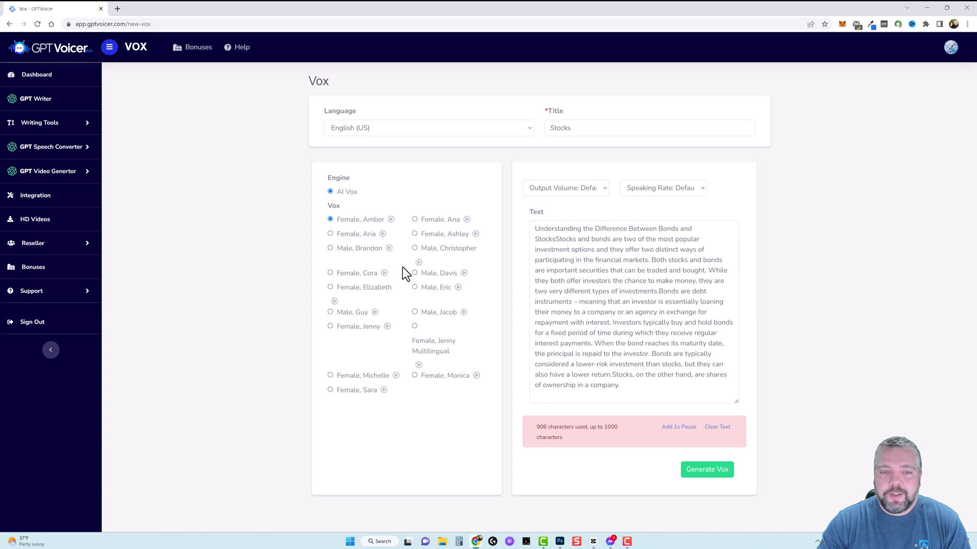
{"action": "left_click", "coordinate": [383, 234]}
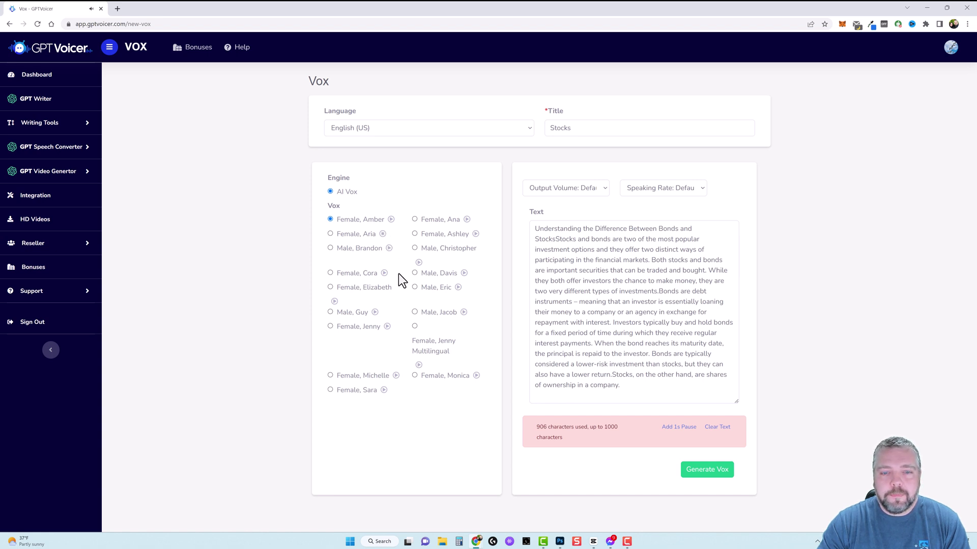
{"action": "left_click", "coordinate": [475, 234]}
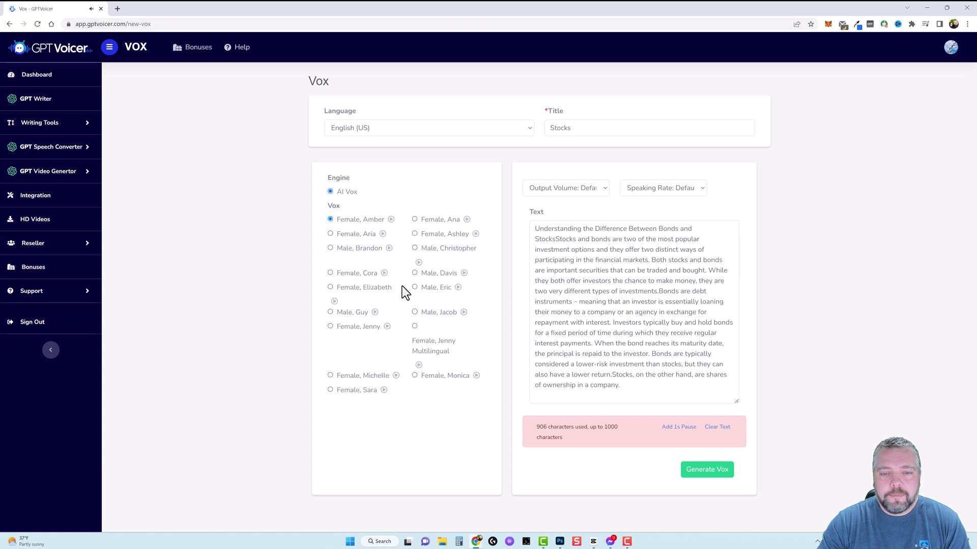
{"action": "left_click", "coordinate": [464, 274]}
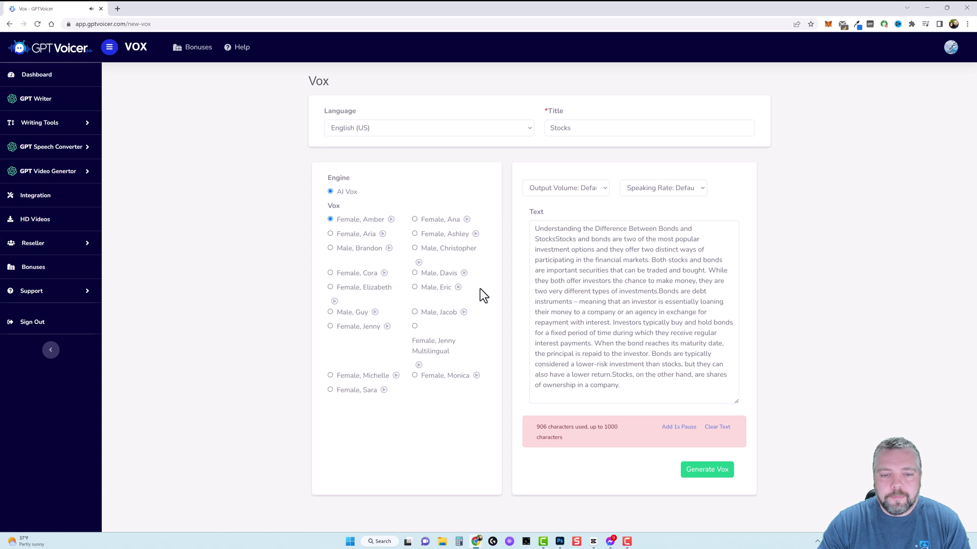
{"action": "left_click", "coordinate": [384, 390]}
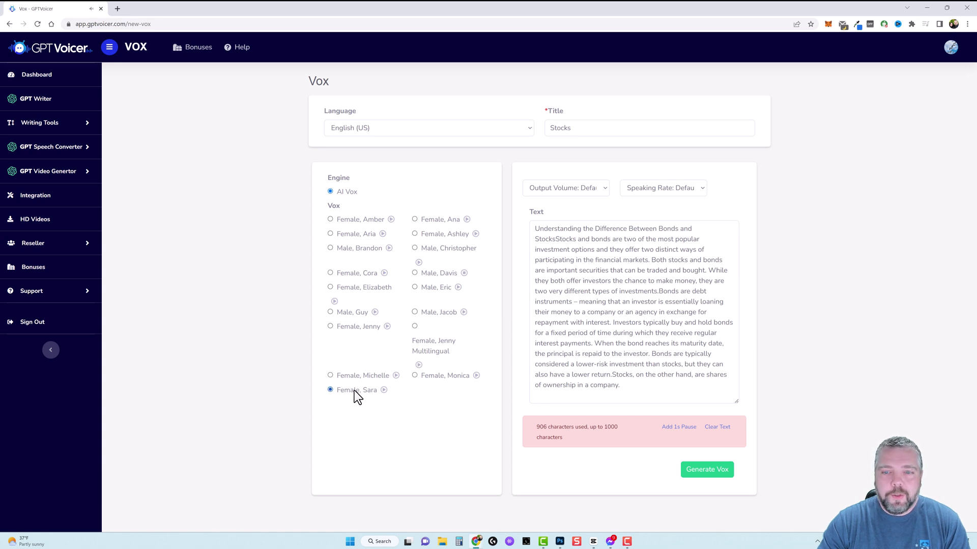
Step: Leave Output Volume and Speaking Rate both at Default
{"action": "left_click", "coordinate": [601, 187]}
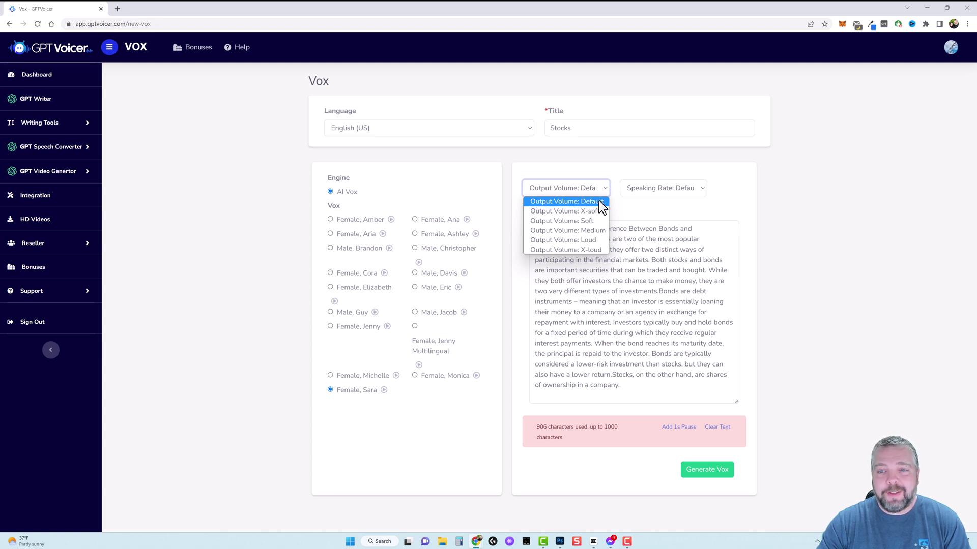
{"action": "left_click", "coordinate": [599, 201]}
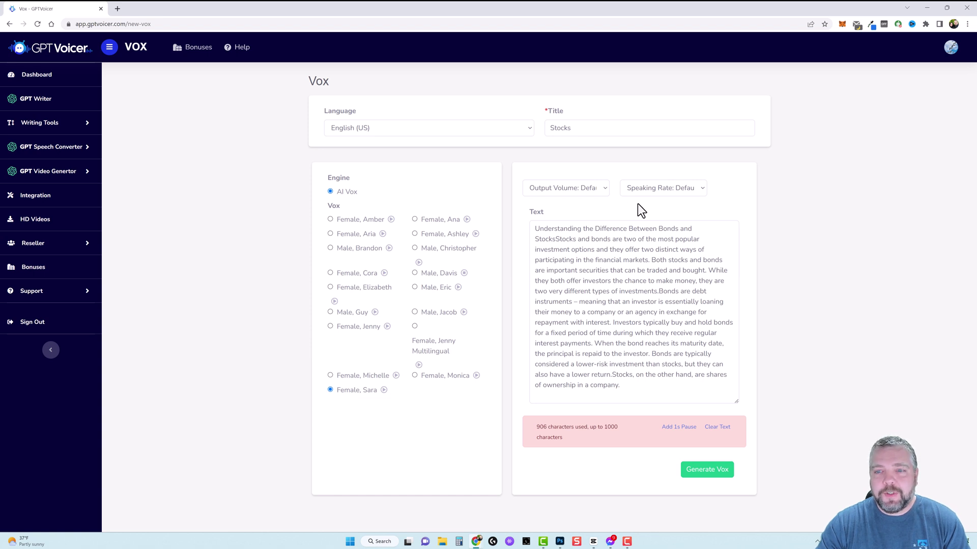
{"action": "left_click", "coordinate": [695, 190]}
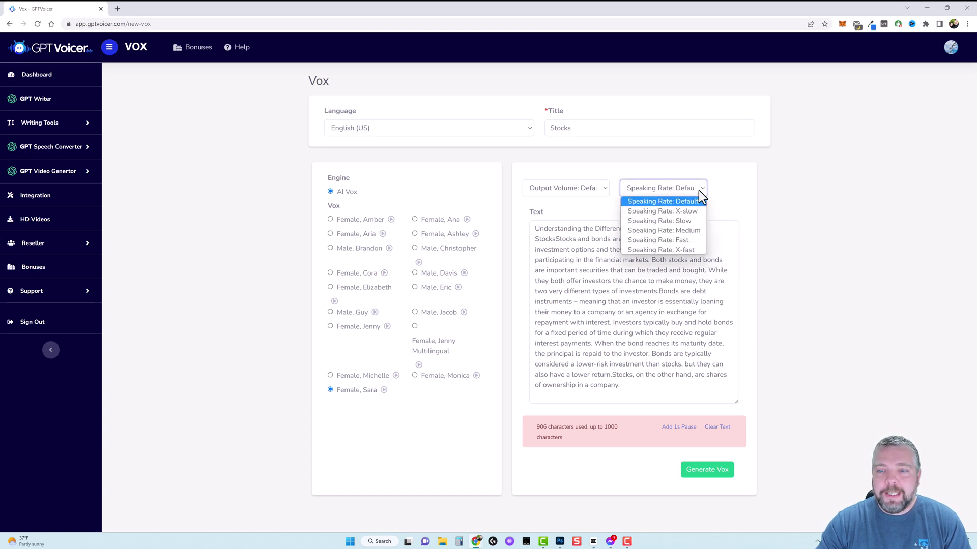
{"action": "left_click", "coordinate": [708, 218]}
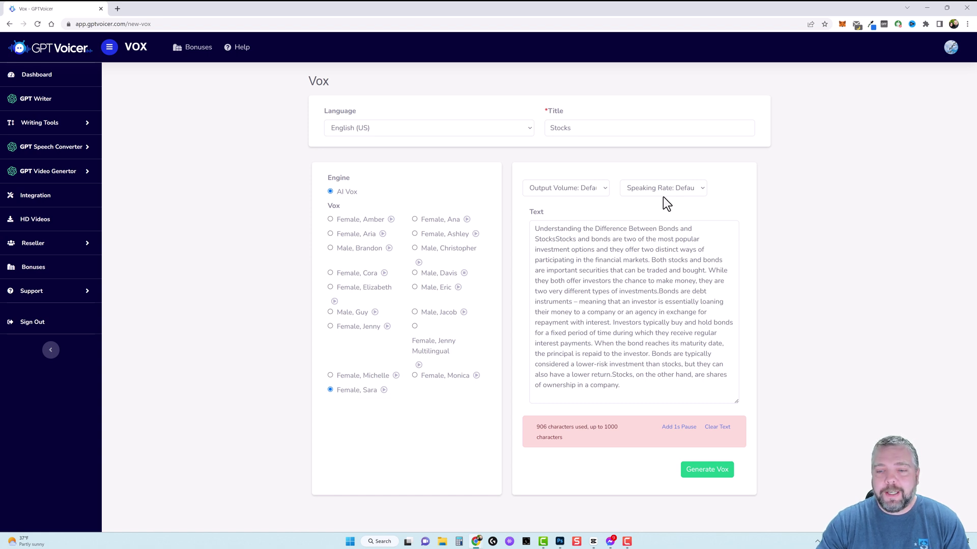
Step: Generate the Stocks voiceover and play part of it in the Vox Player
{"action": "left_click", "coordinate": [704, 477]}
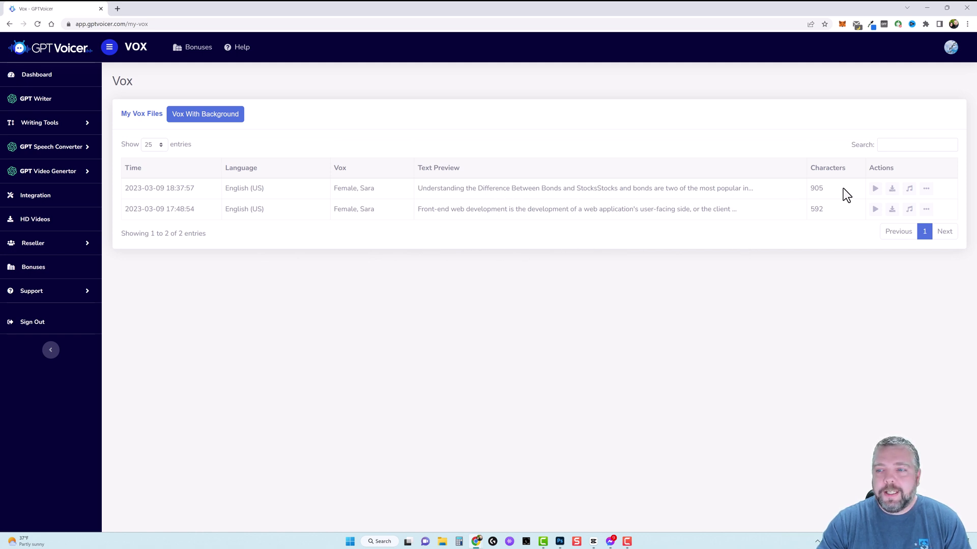
{"action": "left_click", "coordinate": [875, 189]}
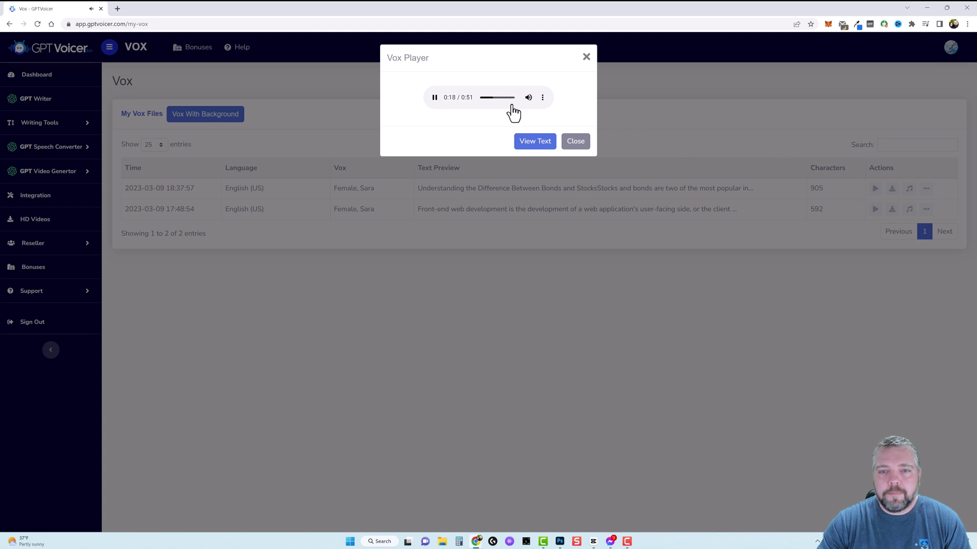
{"action": "left_click", "coordinate": [434, 98]}
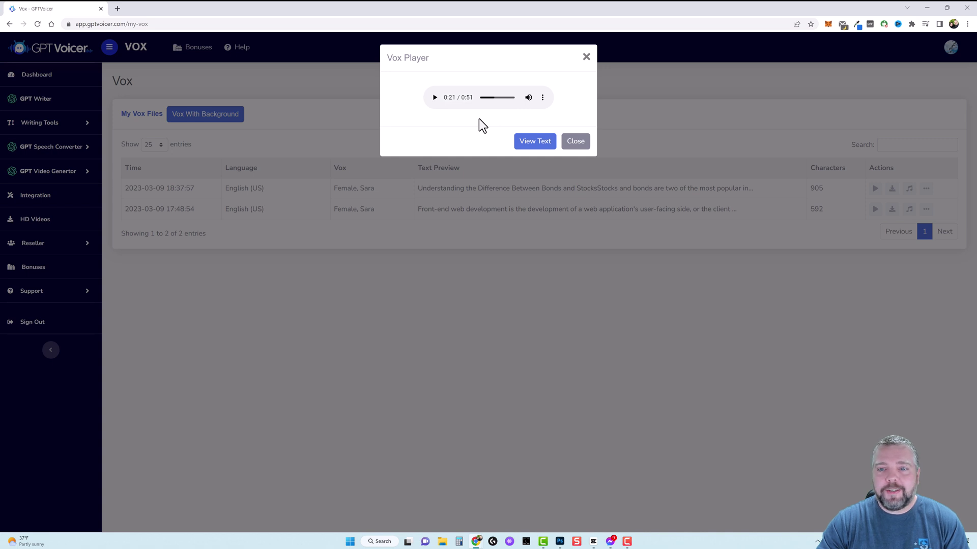
{"action": "left_click", "coordinate": [586, 57]}
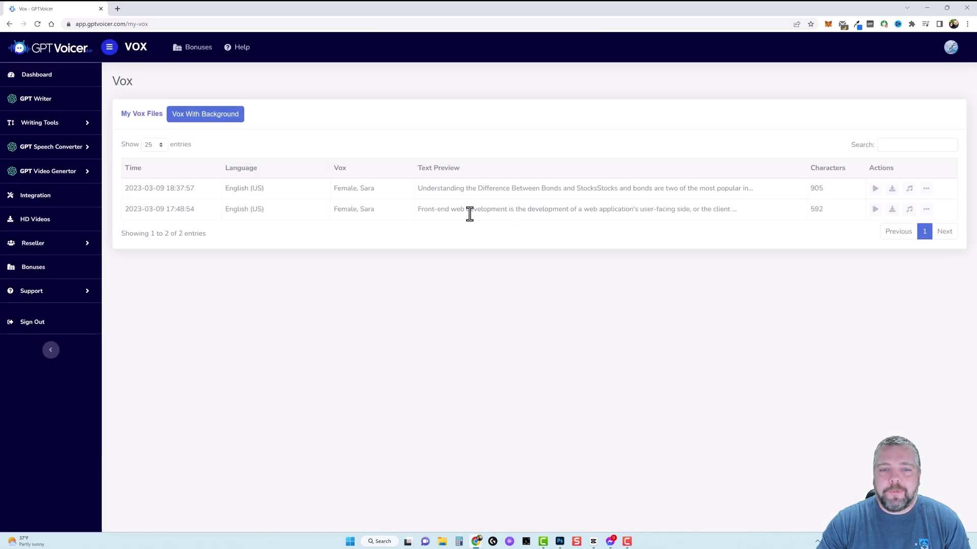
Step: Highlight the article title in the Stocks file's text preview
{"action": "left_click_drag", "start_coordinate": [418, 188], "coordinate": [597, 189]}
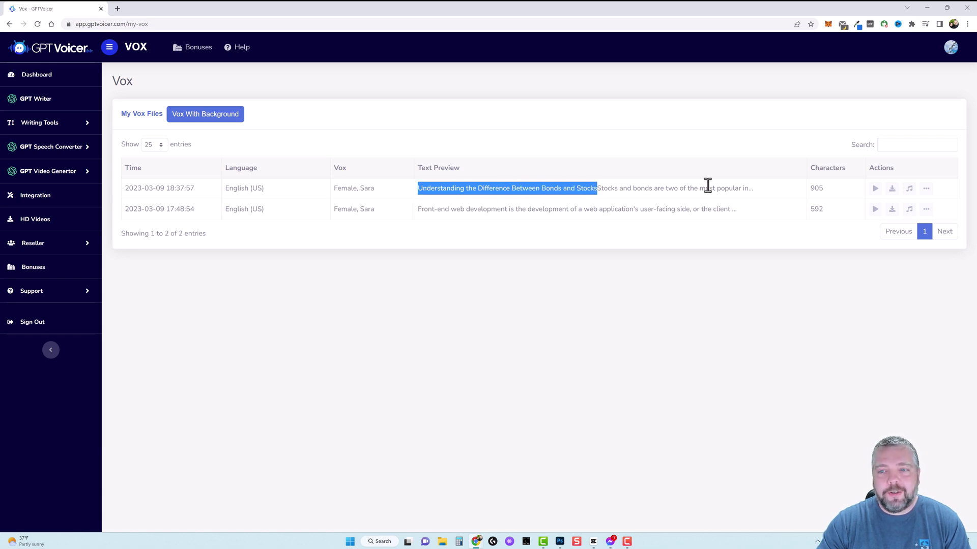
{"action": "left_click", "coordinate": [599, 189]}
{"action": "left_click_drag", "start_coordinate": [598, 189], "coordinate": [418, 189]}
{"action": "left_click", "coordinate": [609, 255]}
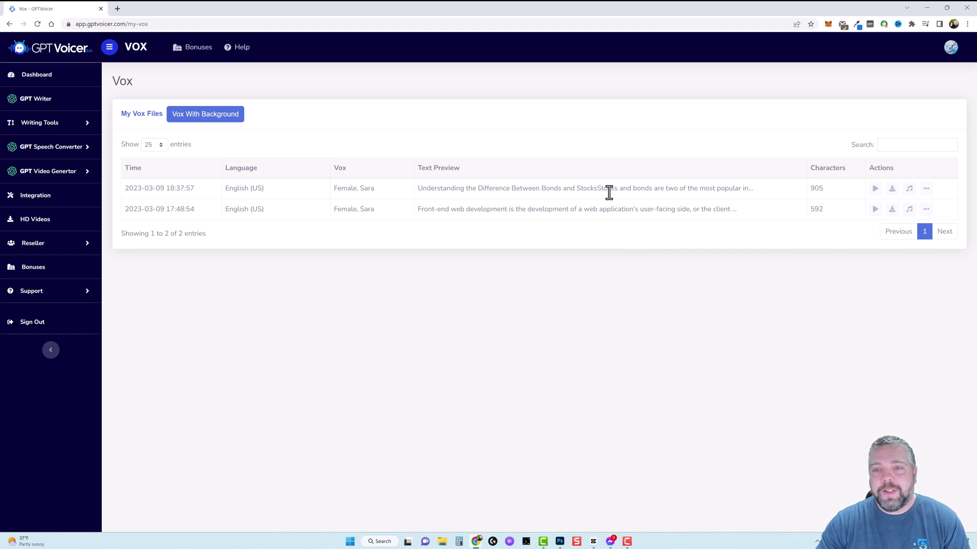
Step: Open the Stocks background mixer, title it 'Stocks with music', and browse the music tracks
{"action": "left_click", "coordinate": [910, 190]}
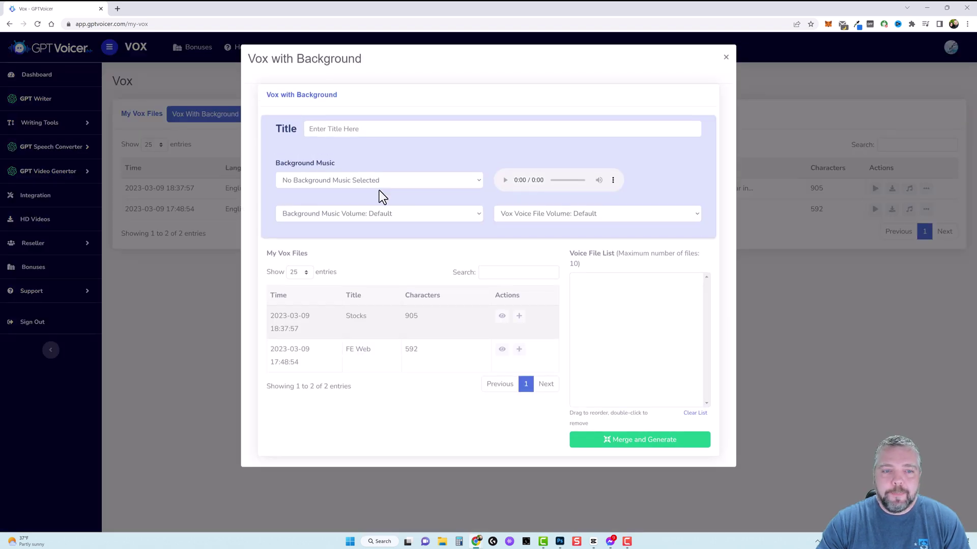
{"action": "left_click", "coordinate": [357, 130]}
{"action": "type", "text": "S"}
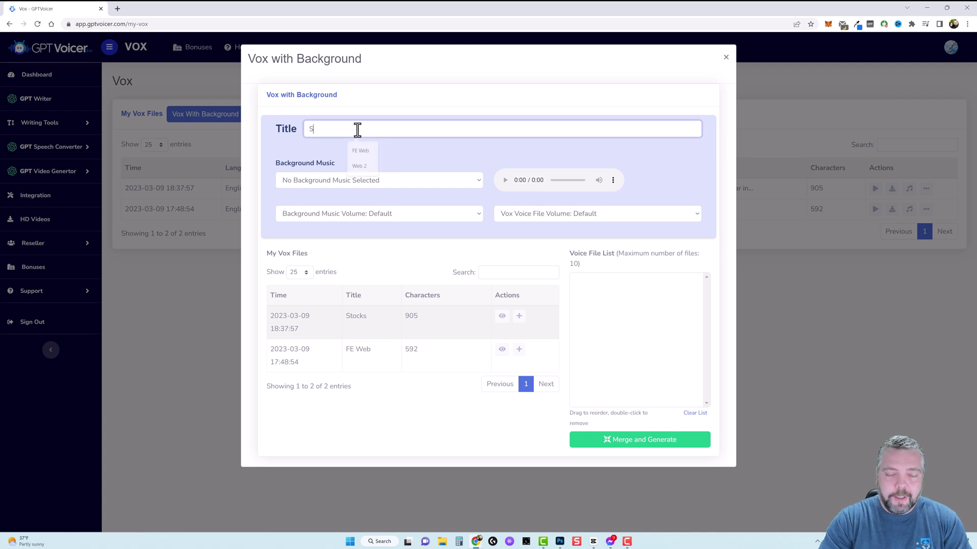
{"action": "type", "text": "tocks with "}
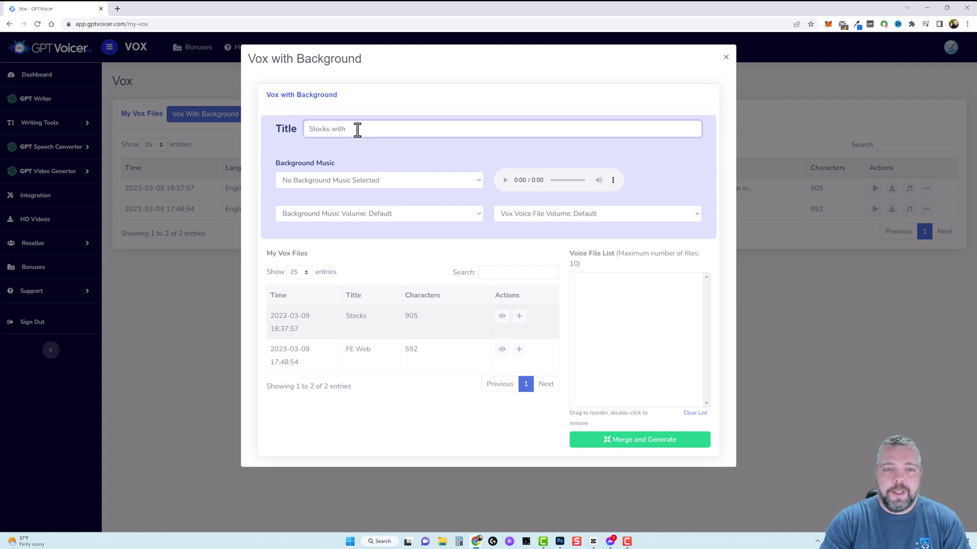
{"action": "type", "text": "music"}
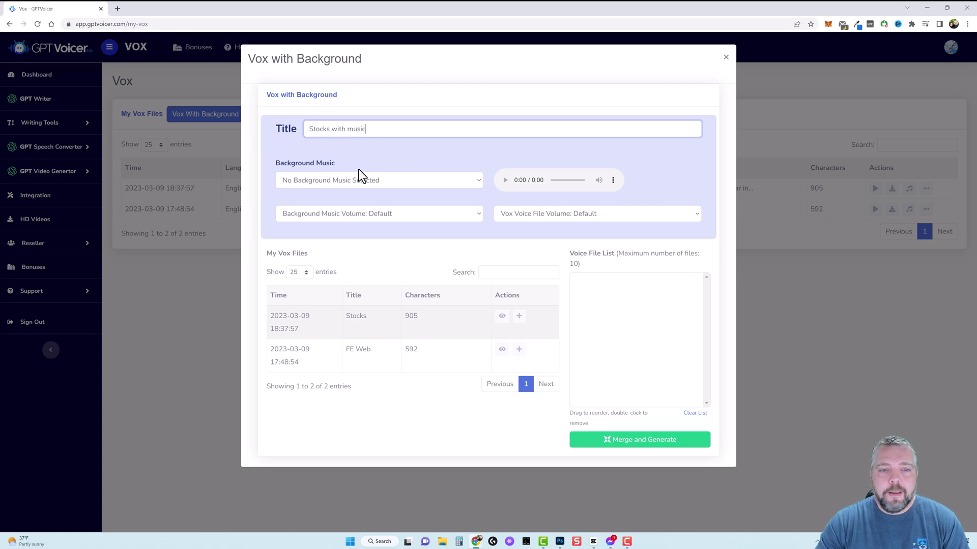
{"action": "left_click", "coordinate": [403, 179]}
{"action": "left_click_drag", "start_coordinate": [476, 206], "coordinate": [365, 210]}
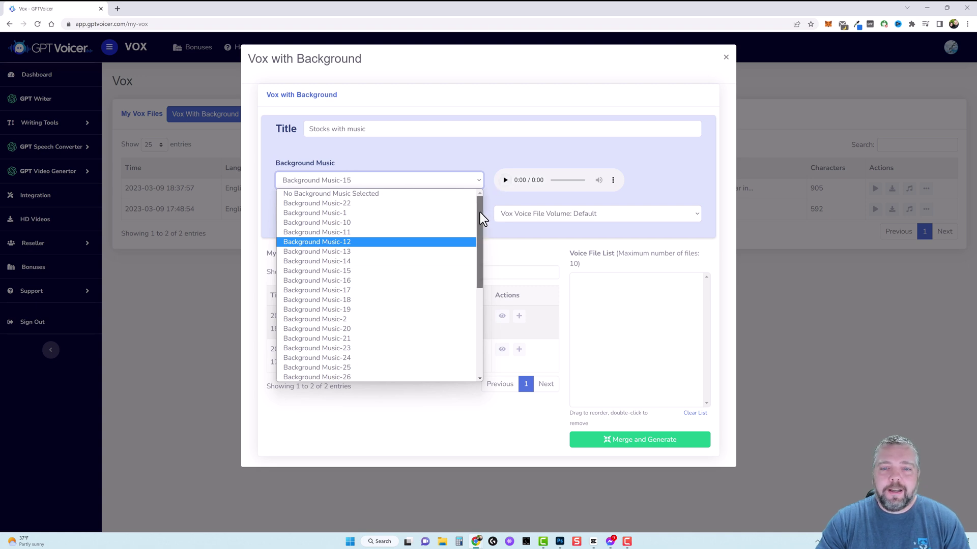
{"action": "left_click_drag", "start_coordinate": [480, 212], "coordinate": [478, 248]}
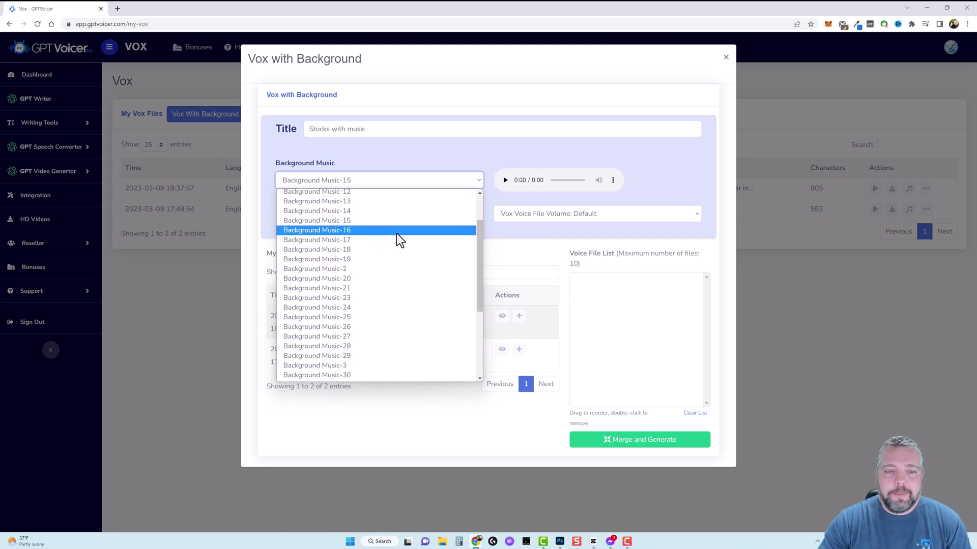
{"action": "scroll", "coordinate": [385, 239], "scroll_direction": "down", "scroll_amount": 4}
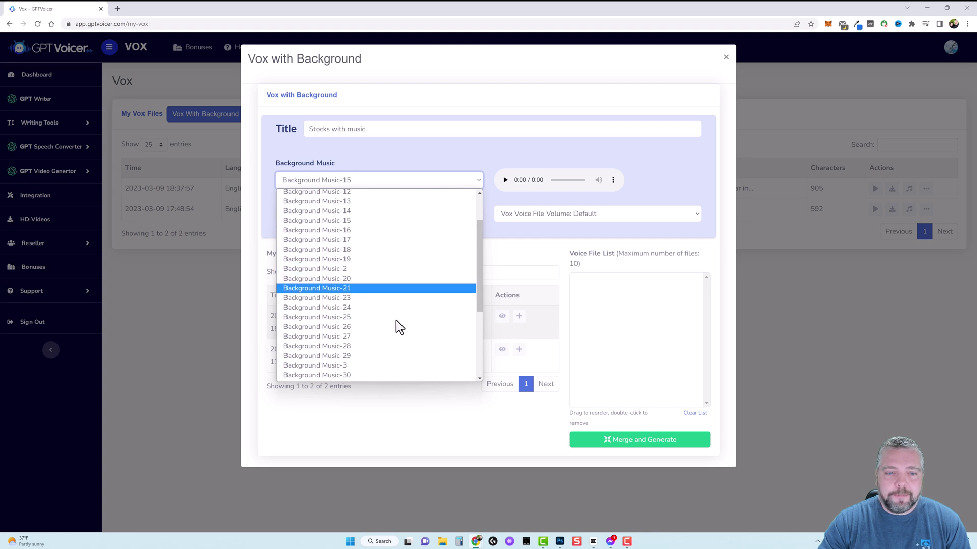
Step: Choose Background Music-9 and preview it
{"action": "left_click", "coordinate": [375, 378]}
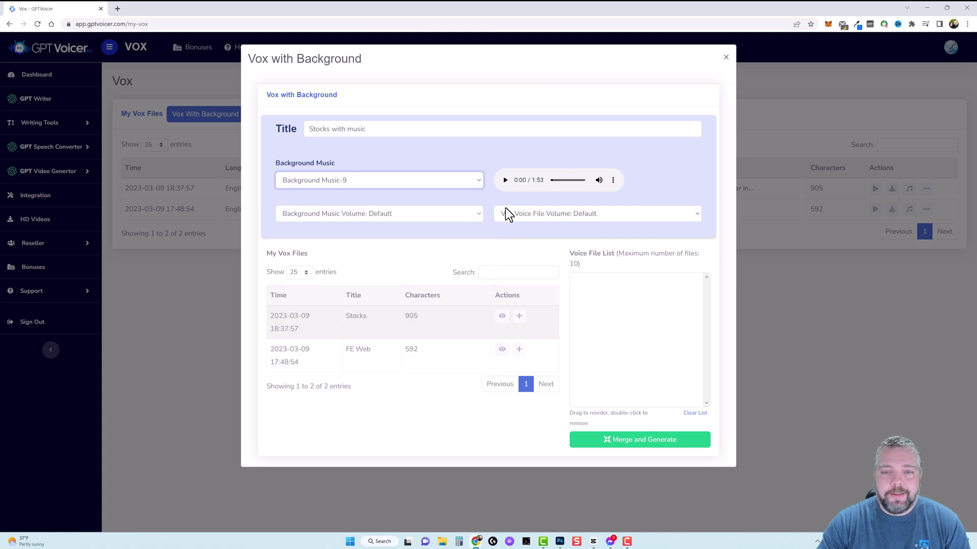
{"action": "left_click", "coordinate": [505, 181]}
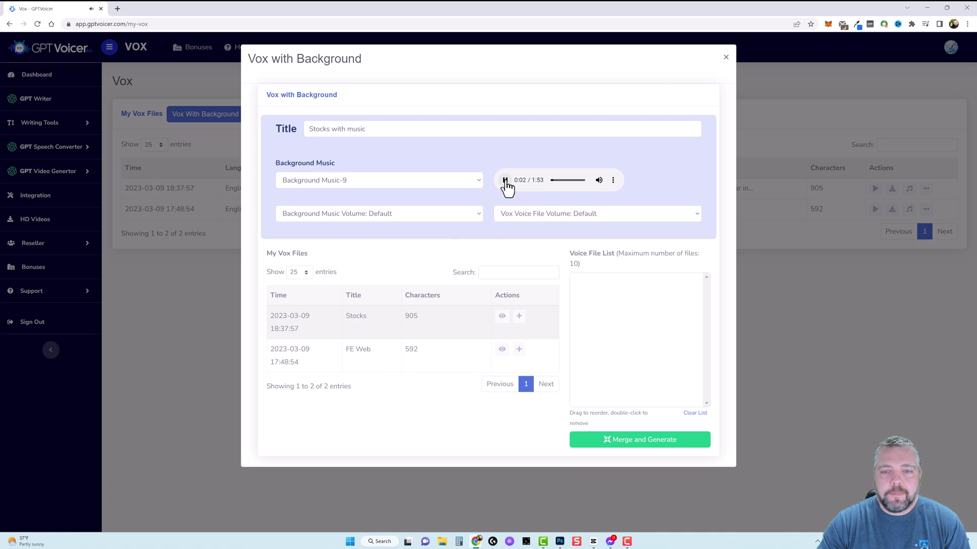
{"action": "left_click", "coordinate": [506, 182]}
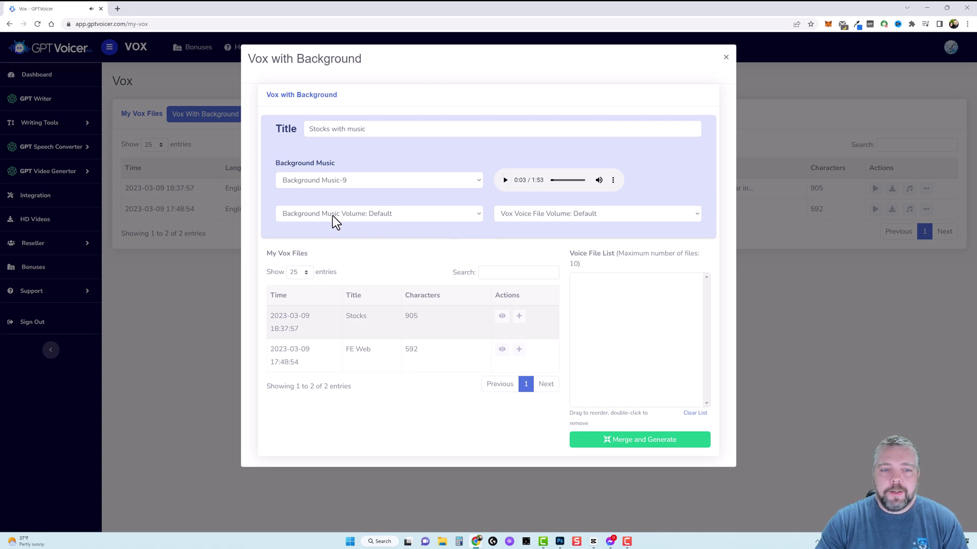
Step: Set background music volume to 0.5 and keep the voice file volume at Default
{"action": "left_click", "coordinate": [411, 212]}
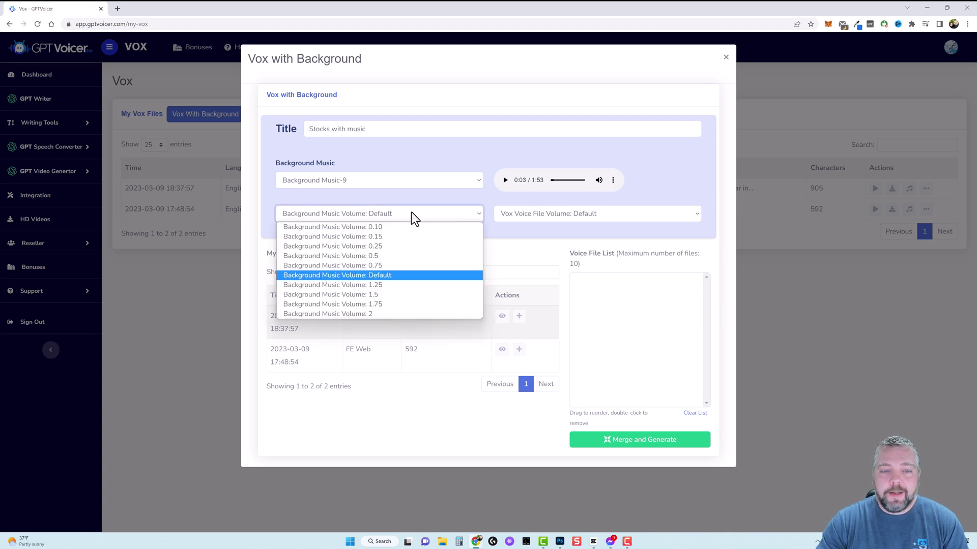
{"action": "left_click", "coordinate": [392, 255]}
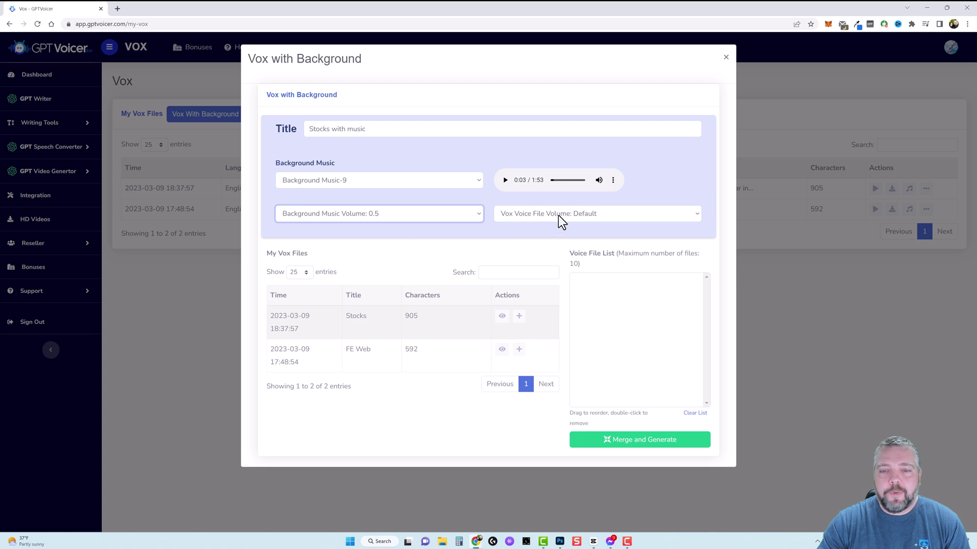
{"action": "left_click", "coordinate": [597, 213]}
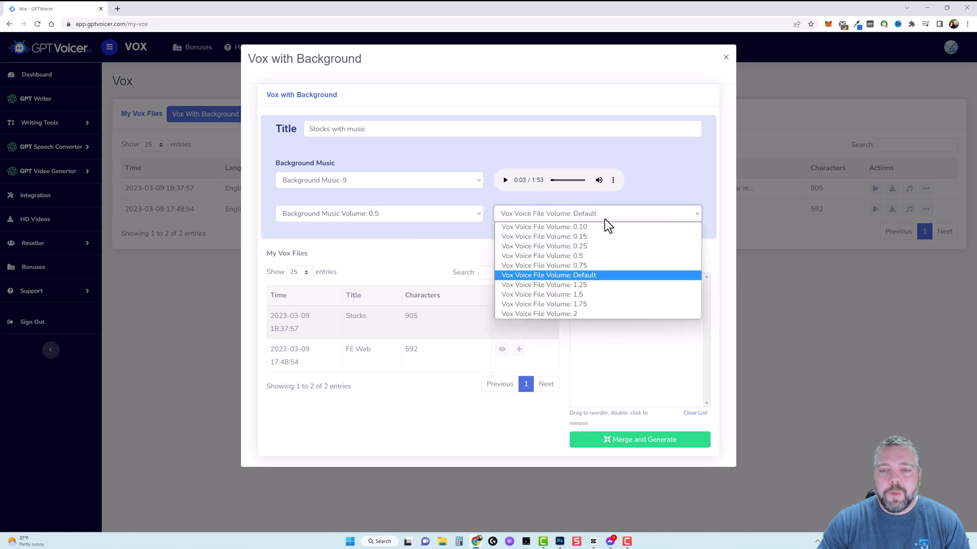
{"action": "left_click", "coordinate": [590, 275]}
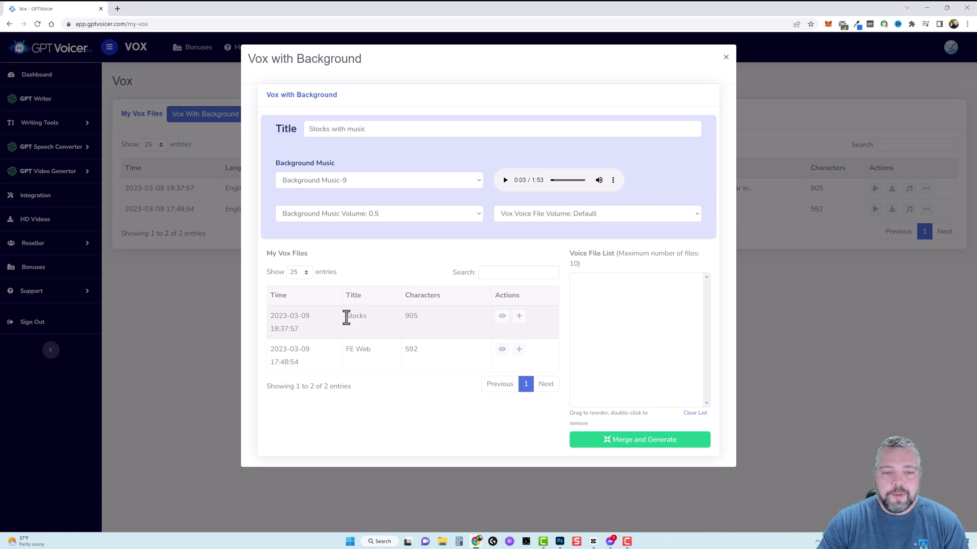
Step: Add the Stocks voiceover and merge it with Background Music-9
{"action": "left_click_drag", "start_coordinate": [345, 318], "coordinate": [386, 334]}
{"action": "left_click", "coordinate": [519, 317]}
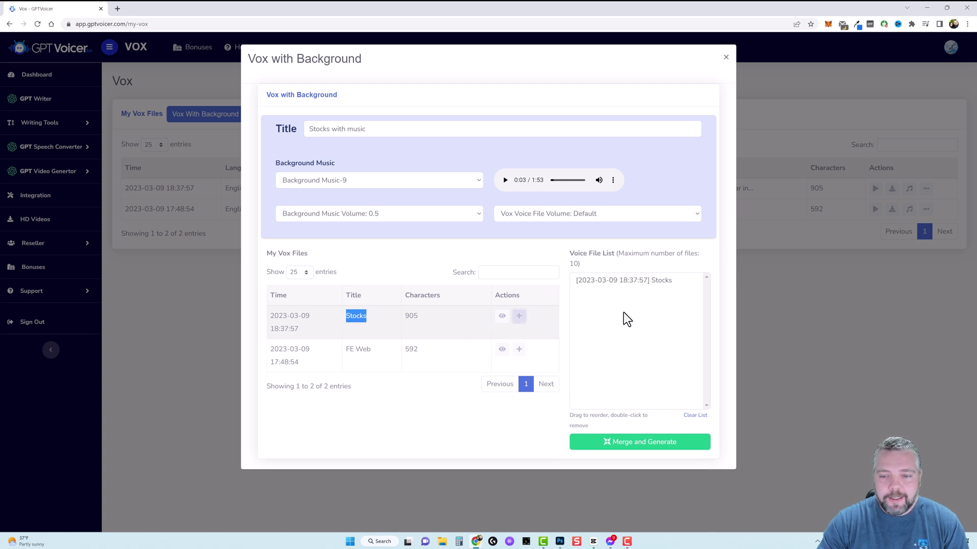
{"action": "left_click", "coordinate": [644, 443]}
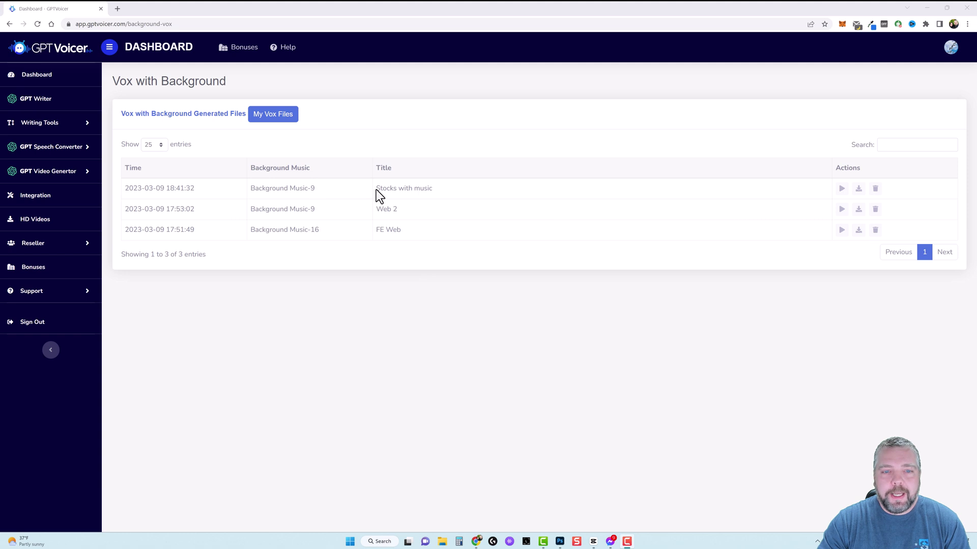
Step: Play the new 'Stocks with music' file, then close the player
{"action": "left_click_drag", "start_coordinate": [376, 190], "coordinate": [465, 189]}
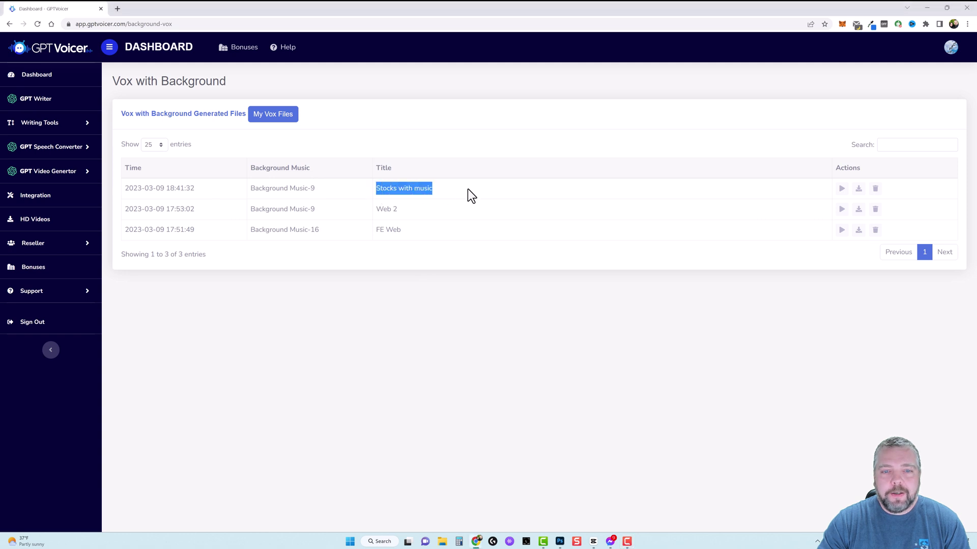
{"action": "left_click", "coordinate": [841, 190]}
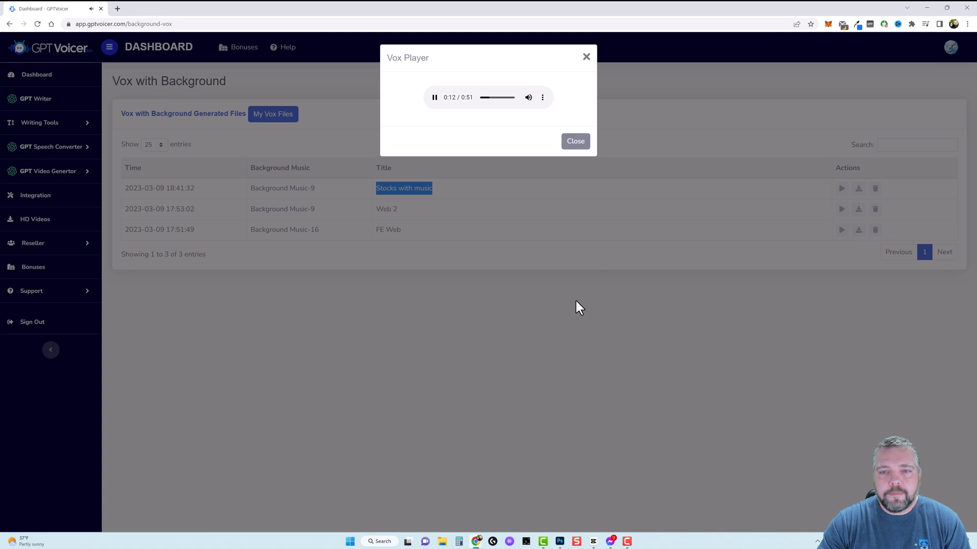
{"action": "left_click", "coordinate": [565, 145]}
{"action": "left_click", "coordinate": [456, 338]}
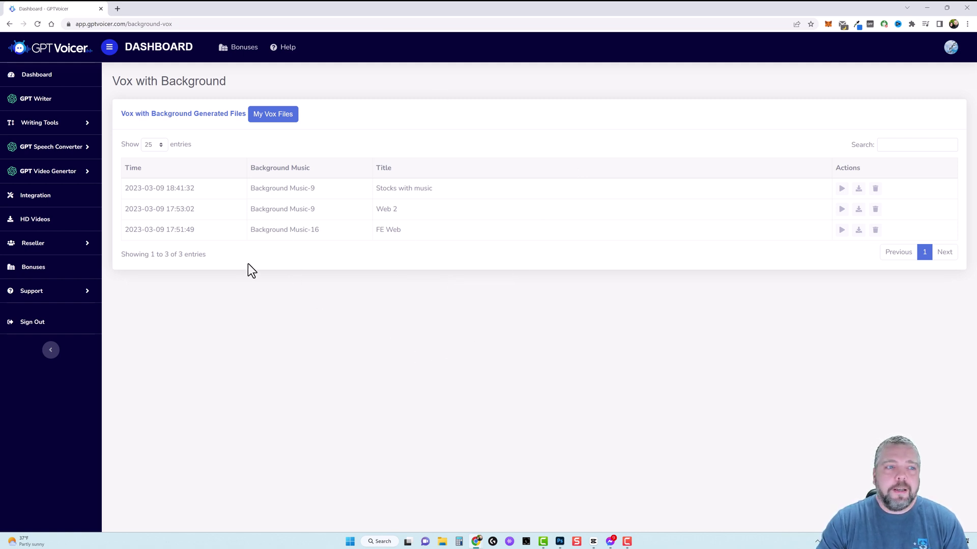
Step: Open Create Video under GPT Video Generator and scroll through the text-to-video form
{"action": "left_click", "coordinate": [54, 175]}
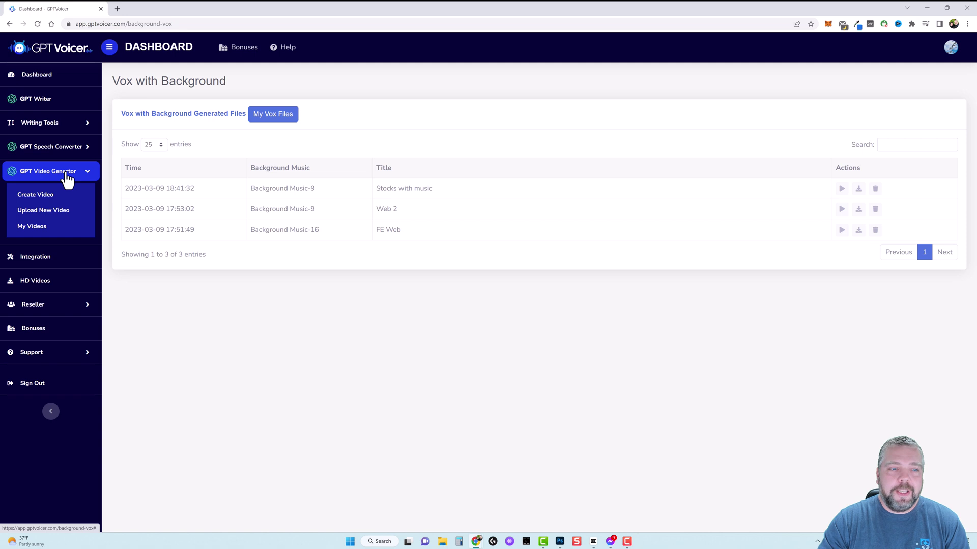
{"action": "left_click", "coordinate": [44, 196]}
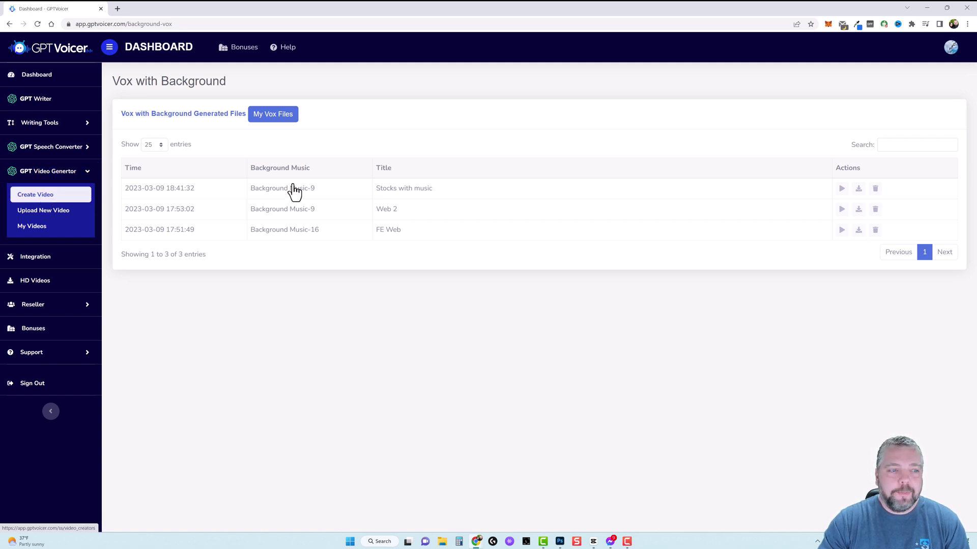
{"action": "scroll", "coordinate": [787, 219], "scroll_direction": "down", "scroll_amount": 2}
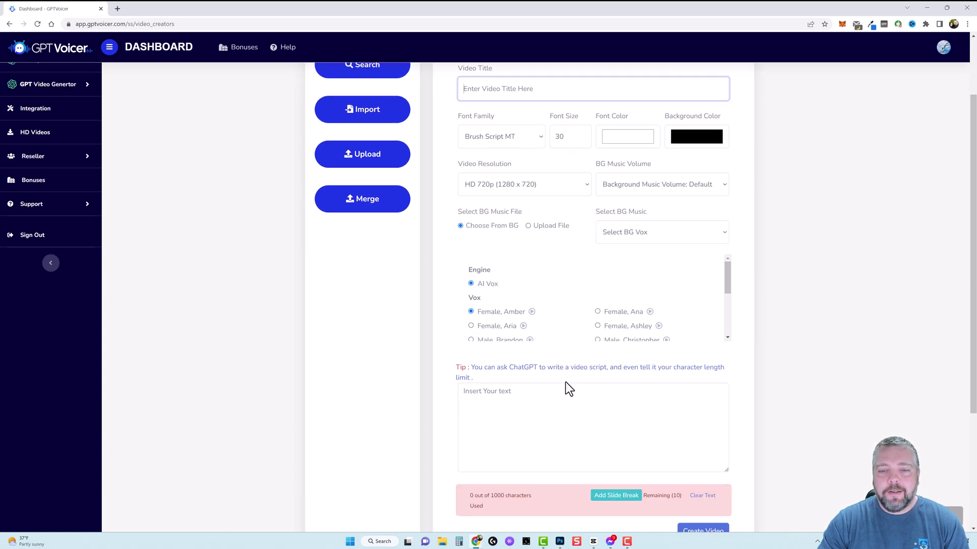
{"action": "left_click", "coordinate": [568, 416]}
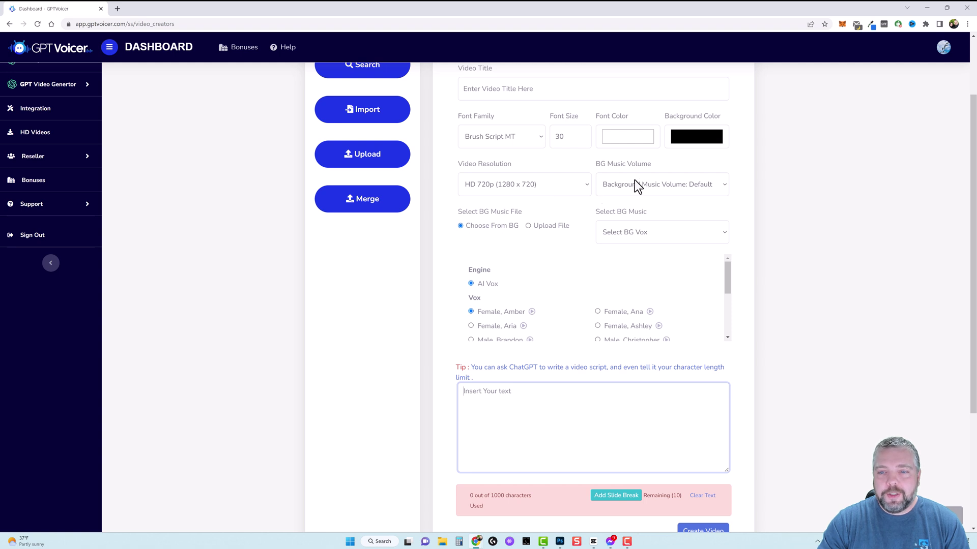
{"action": "scroll", "coordinate": [766, 386], "scroll_direction": "down", "scroll_amount": 3}
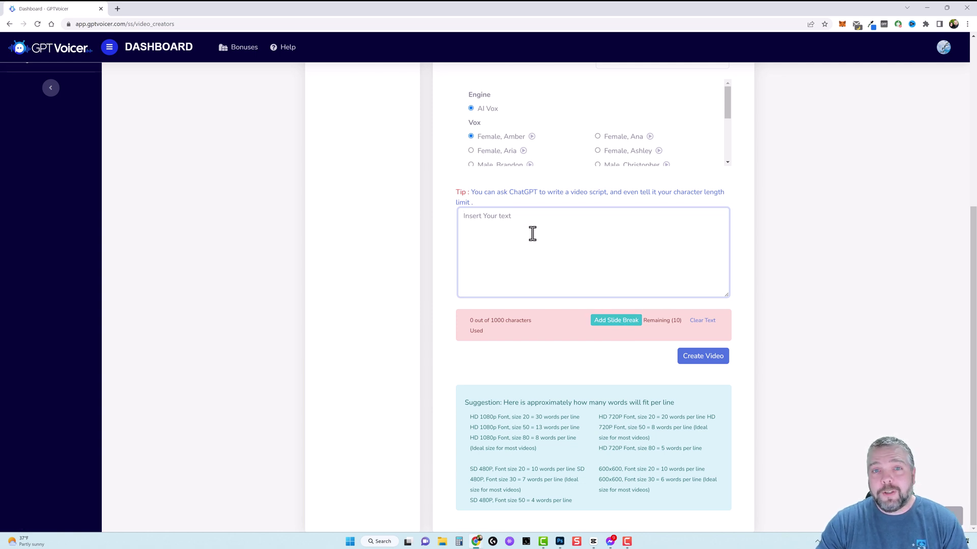
{"action": "scroll", "coordinate": [432, 312], "scroll_direction": "up", "scroll_amount": 5}
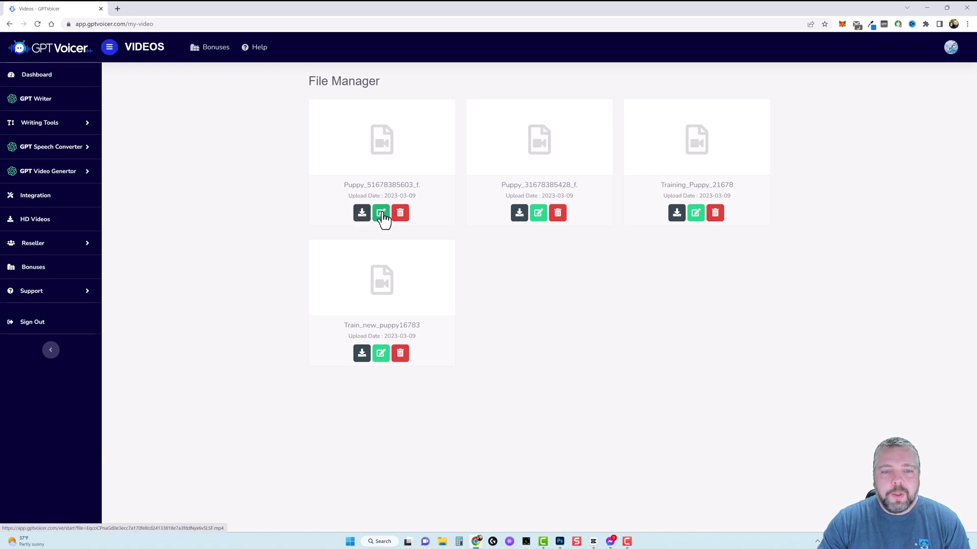
Step: Open the first puppy video in the editor, preview it stopped at 00:11.80, and show the Text Watermark form
{"action": "left_click", "coordinate": [382, 213]}
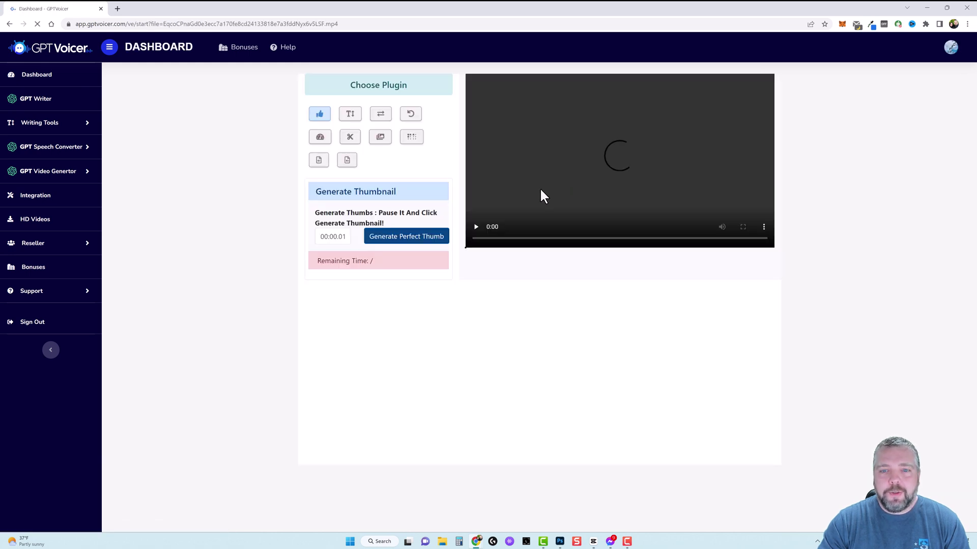
{"action": "left_click", "coordinate": [476, 228]}
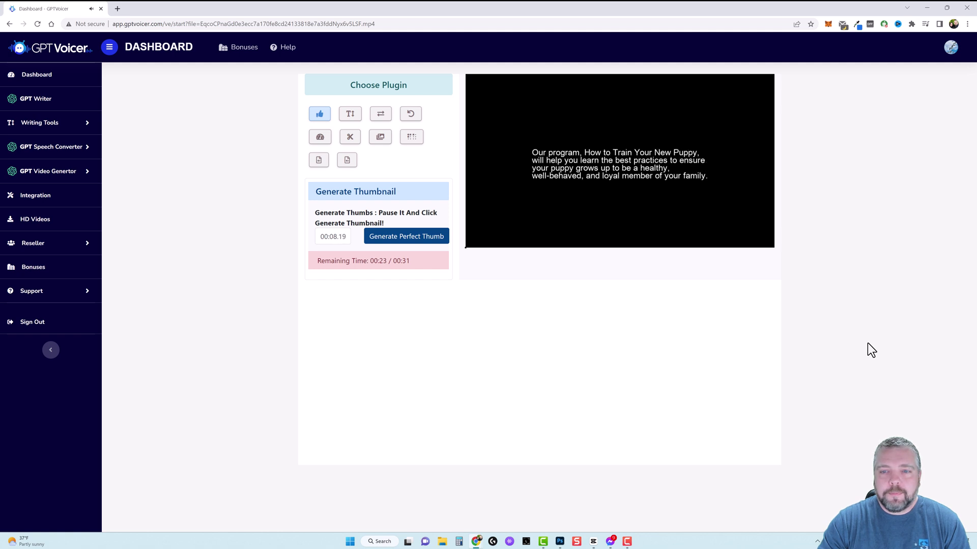
{"action": "mouse_move", "coordinate": [520, 221]}
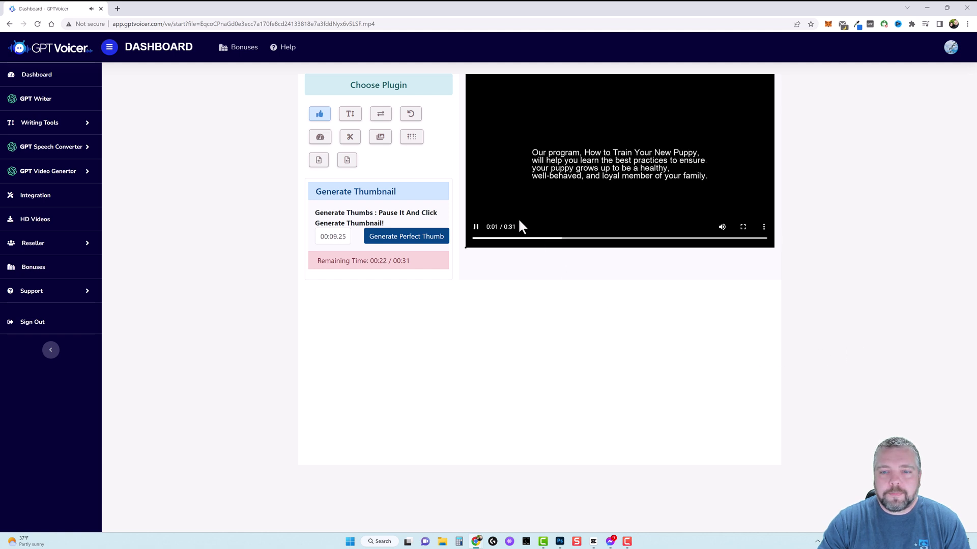
{"action": "left_click", "coordinate": [476, 227]}
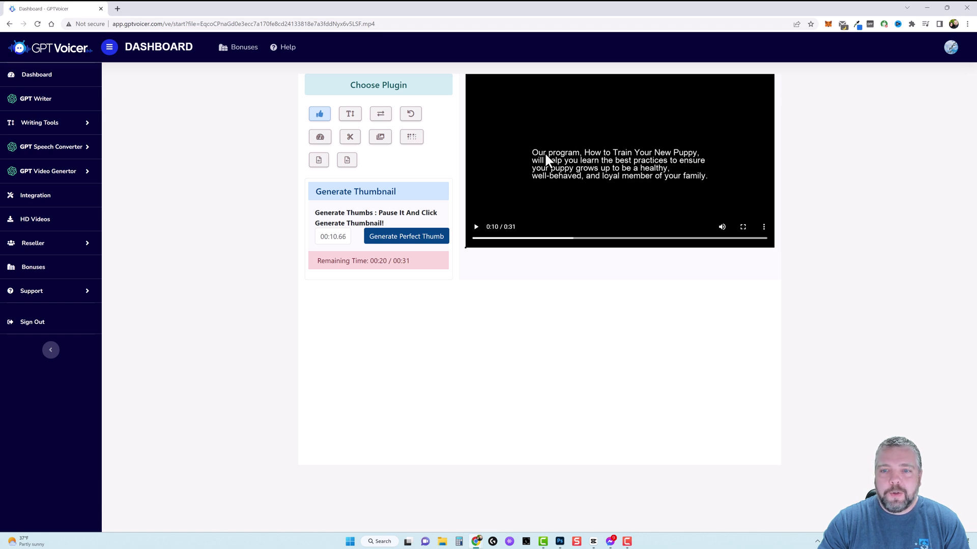
{"action": "left_click", "coordinate": [698, 163]}
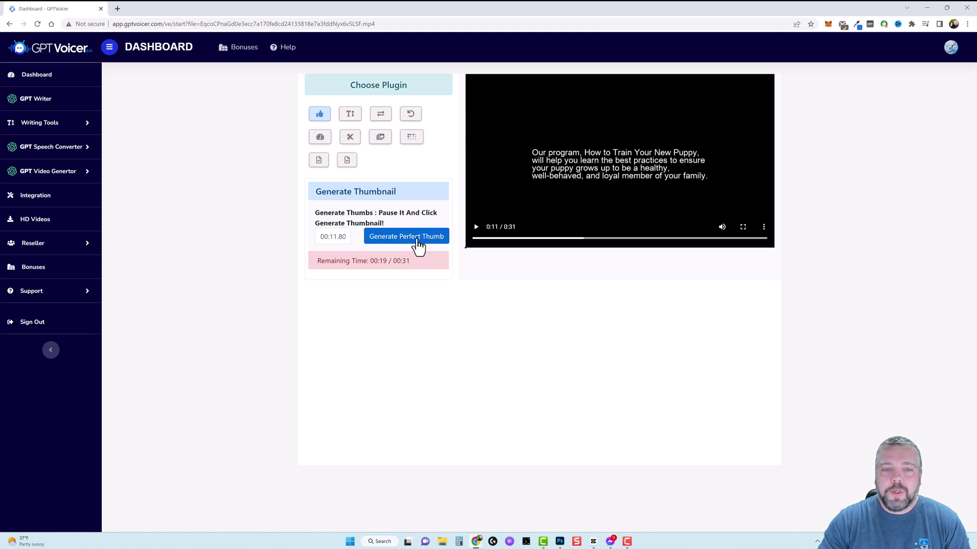
{"action": "left_click", "coordinate": [350, 117]}
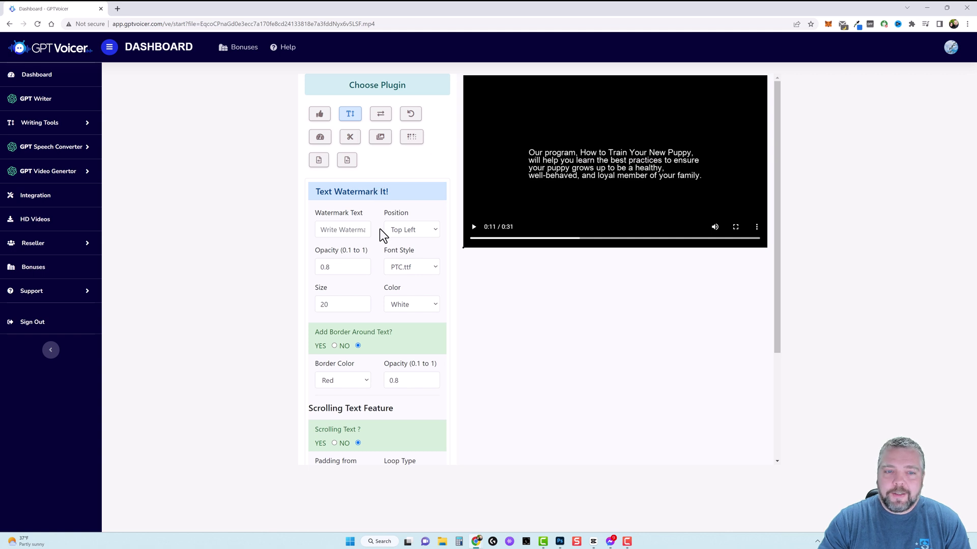
Step: Look over the Text Watermark, Reverse and Rotate video plugins, then go back to the dashboard
{"action": "scroll", "coordinate": [381, 384], "scroll_direction": "down", "scroll_amount": 3}
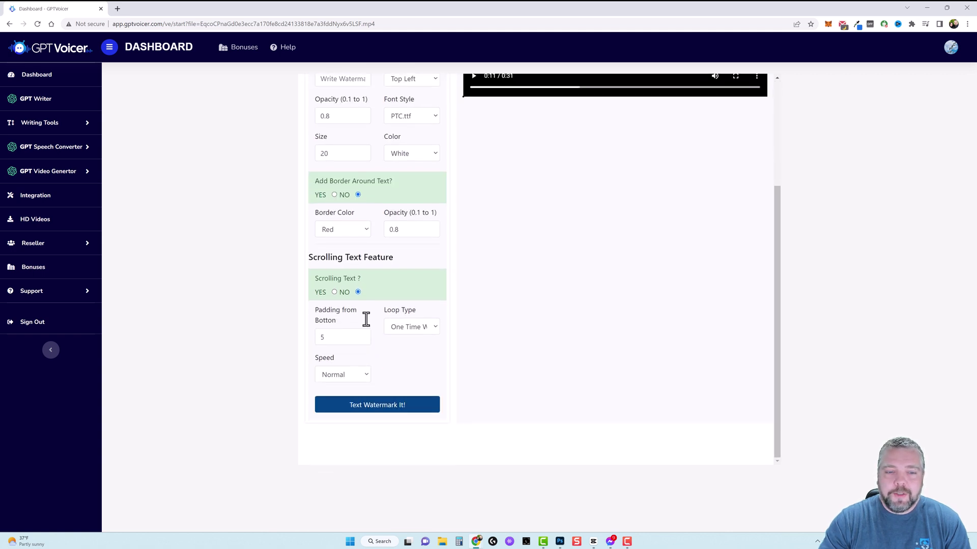
{"action": "scroll", "coordinate": [387, 299], "scroll_direction": "up", "scroll_amount": 3}
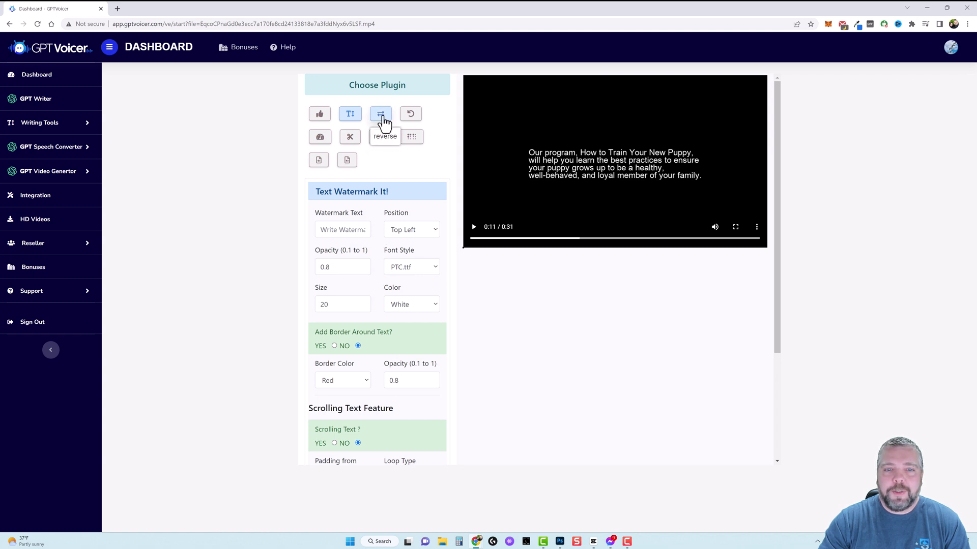
{"action": "left_click", "coordinate": [382, 118]}
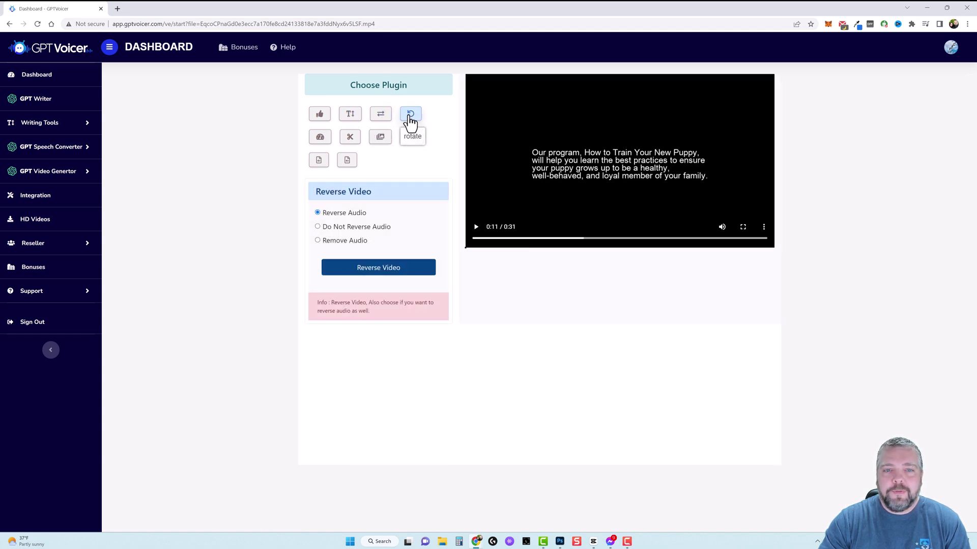
{"action": "left_click", "coordinate": [410, 118]}
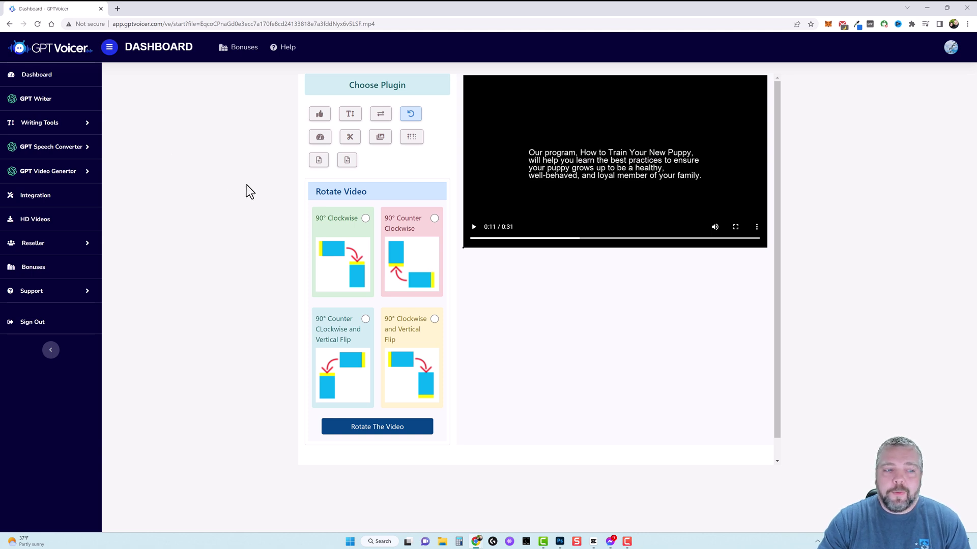
{"action": "left_click", "coordinate": [45, 79]}
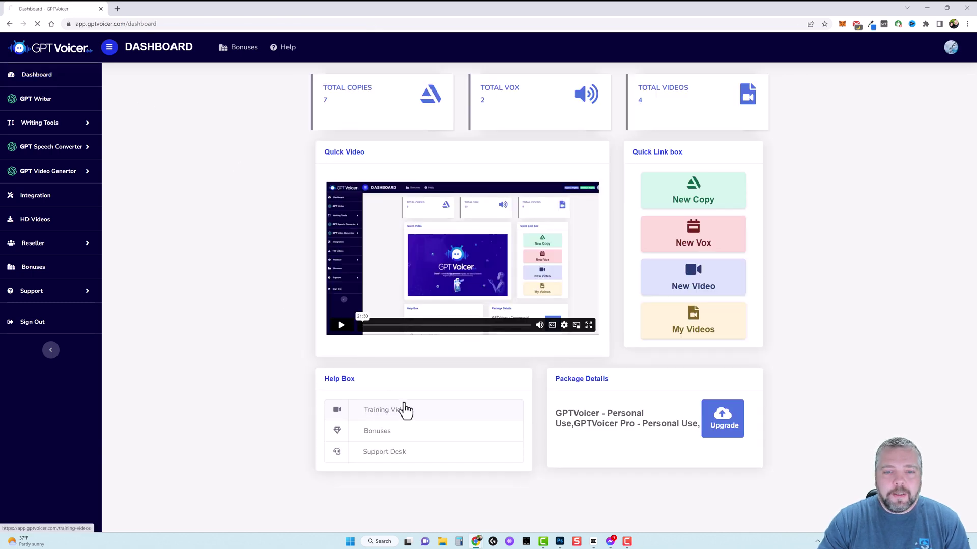
Step: Open Training Videos from the Help Box and browse the tutorial video cards
{"action": "left_click", "coordinate": [404, 410]}
{"action": "scroll", "coordinate": [442, 170], "scroll_direction": "down", "scroll_amount": 2}
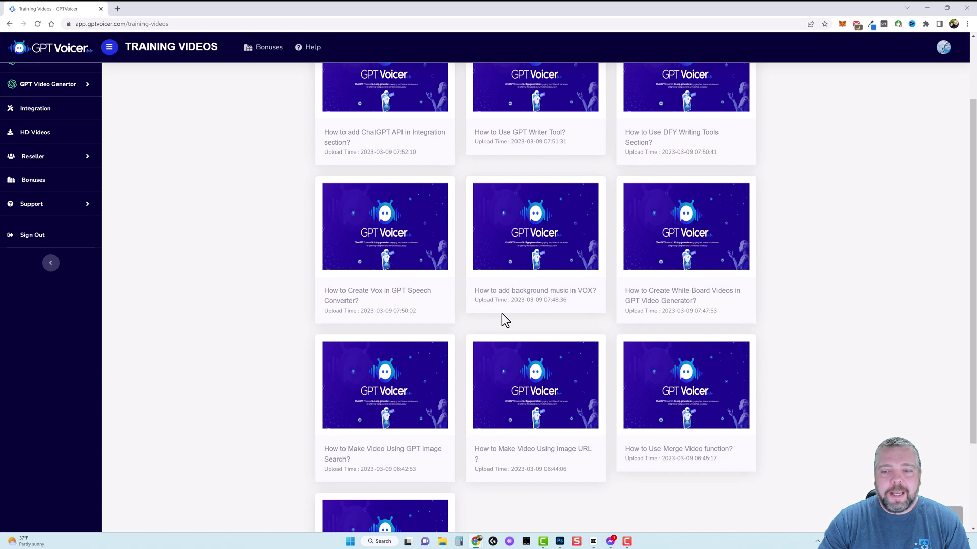
{"action": "scroll", "coordinate": [504, 321], "scroll_direction": "down", "scroll_amount": 2}
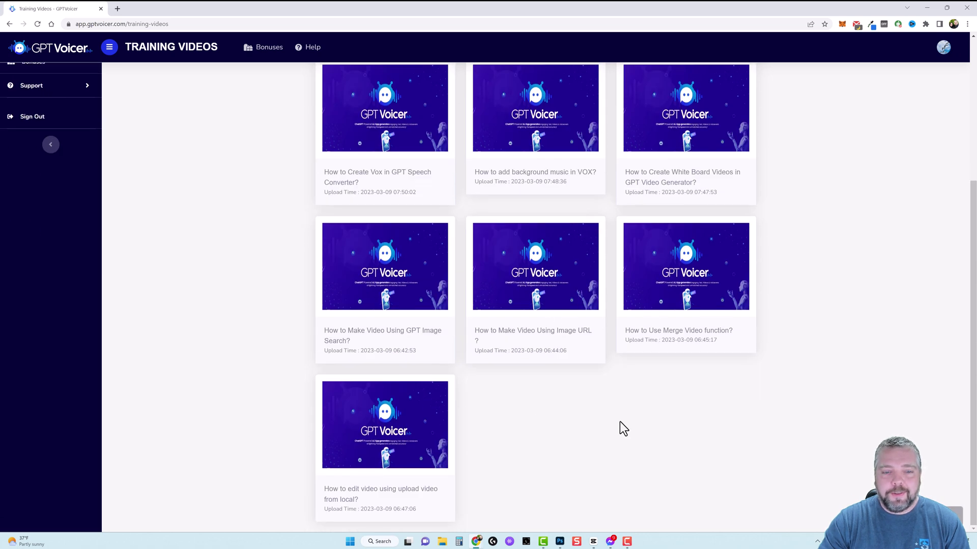
{"action": "scroll", "coordinate": [656, 434], "scroll_direction": "up", "scroll_amount": 4}
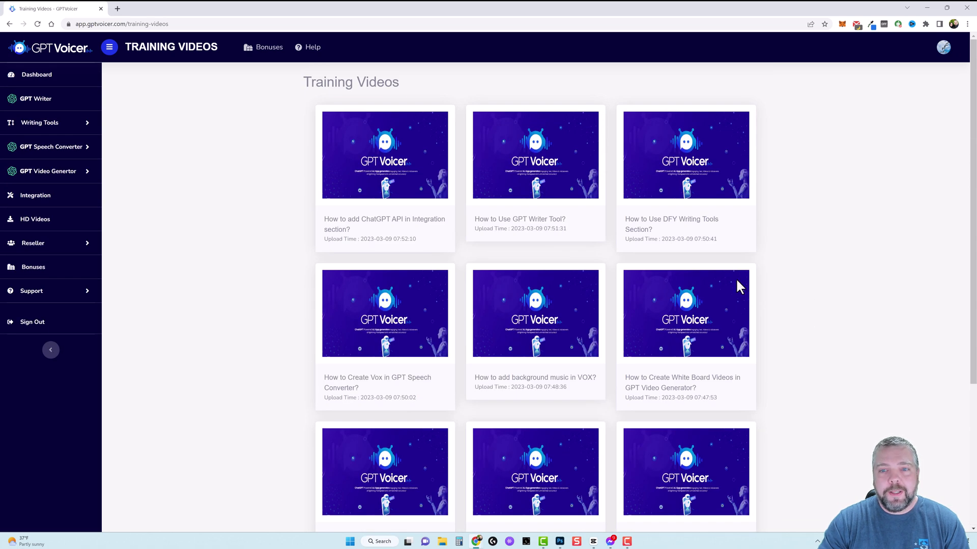